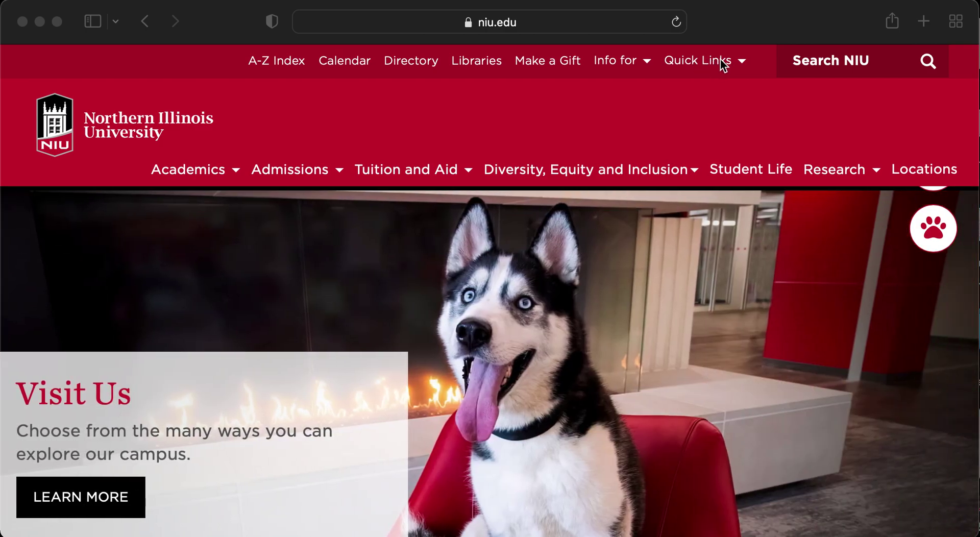
- Open the university's Qualtrics XM home page in a new tab from NIU's Quick Links menu
{"action": "left_click", "coordinate": [721, 60]}
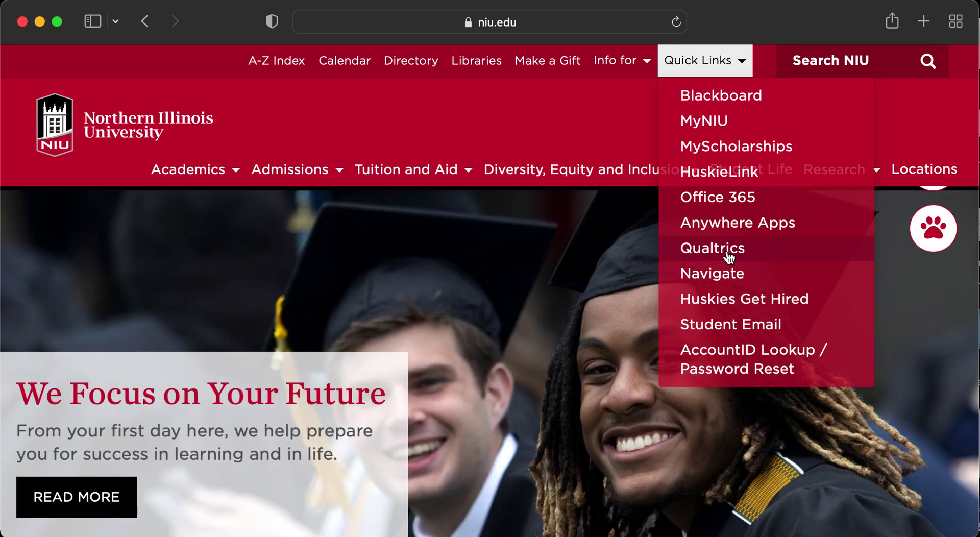
{"action": "left_click", "coordinate": [747, 254]}
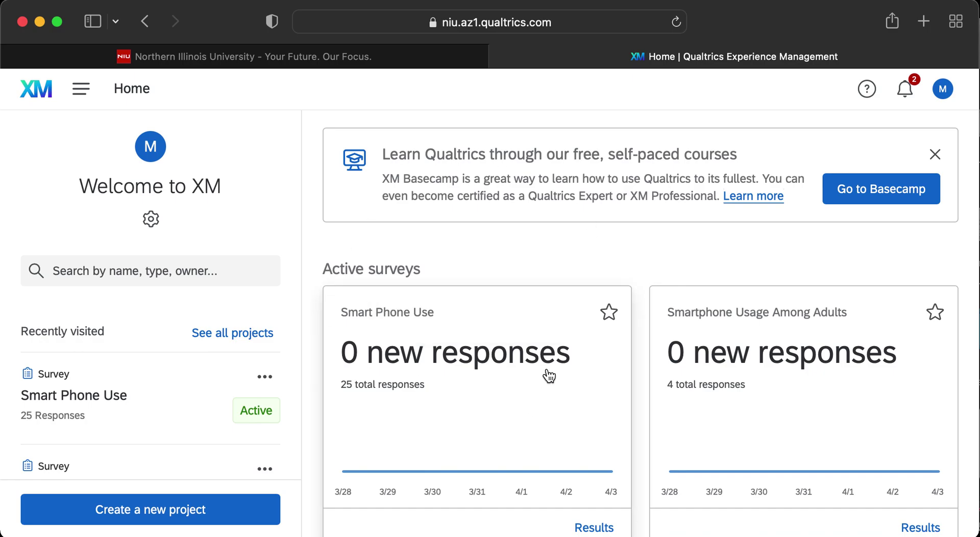
- Return to Home, browse the Recently visited surveys, and reopen the Main Menu
{"action": "left_click", "coordinate": [81, 91]}
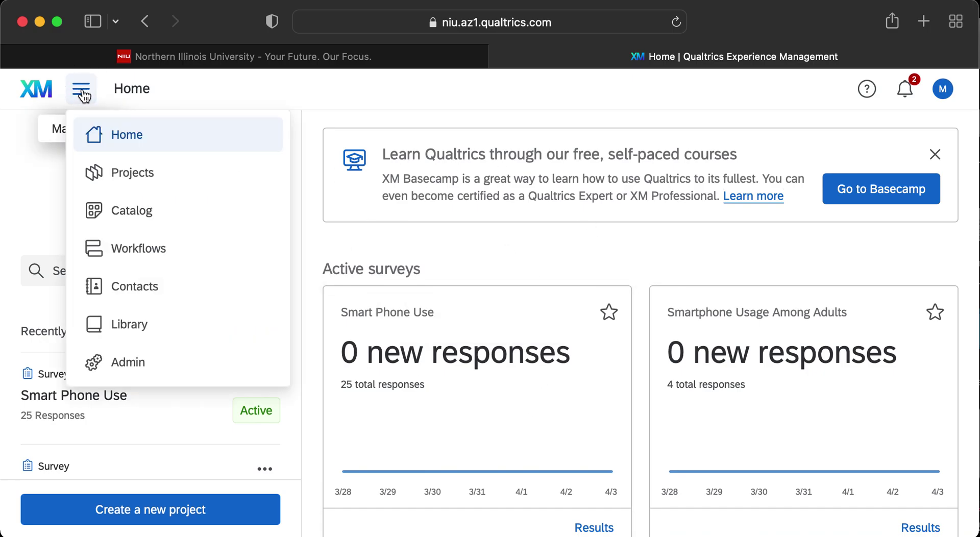
{"action": "left_click", "coordinate": [146, 139]}
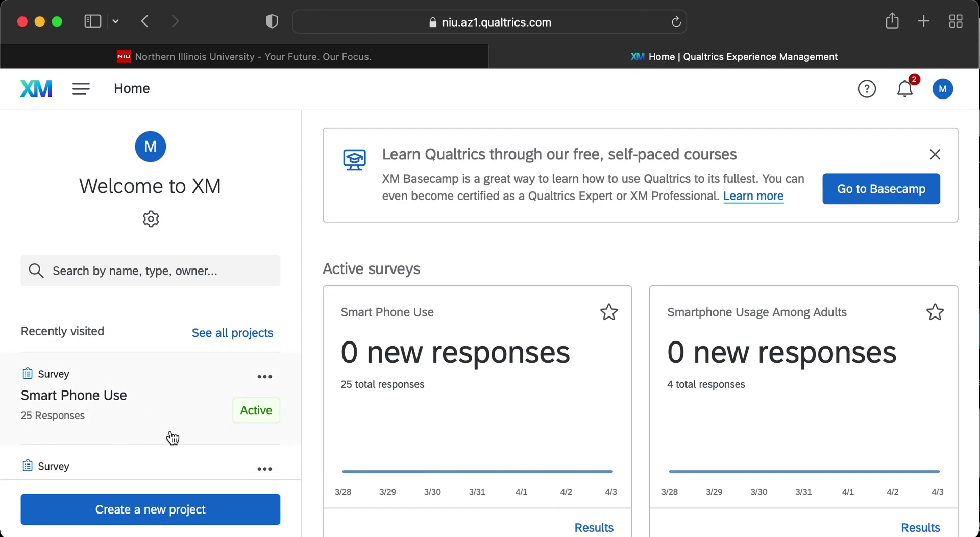
{"action": "scroll", "coordinate": [171, 436], "scroll_direction": "down", "scroll_amount": 3}
{"action": "scroll", "coordinate": [172, 437], "scroll_direction": "down", "scroll_amount": 3}
{"action": "scroll", "coordinate": [171, 435], "scroll_direction": "up", "scroll_amount": 3}
{"action": "scroll", "coordinate": [171, 436], "scroll_direction": "down", "scroll_amount": 2}
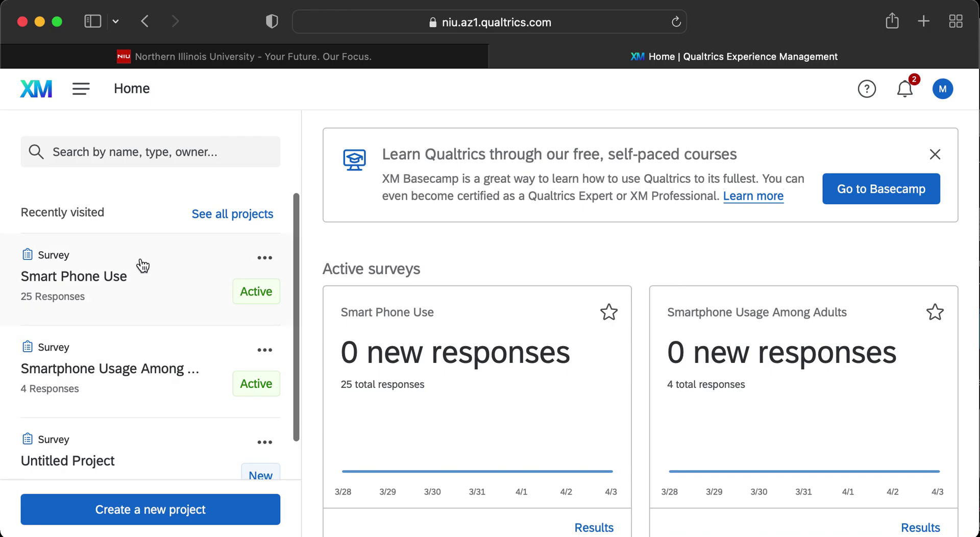
{"action": "scroll", "coordinate": [130, 327], "scroll_direction": "up", "scroll_amount": 4}
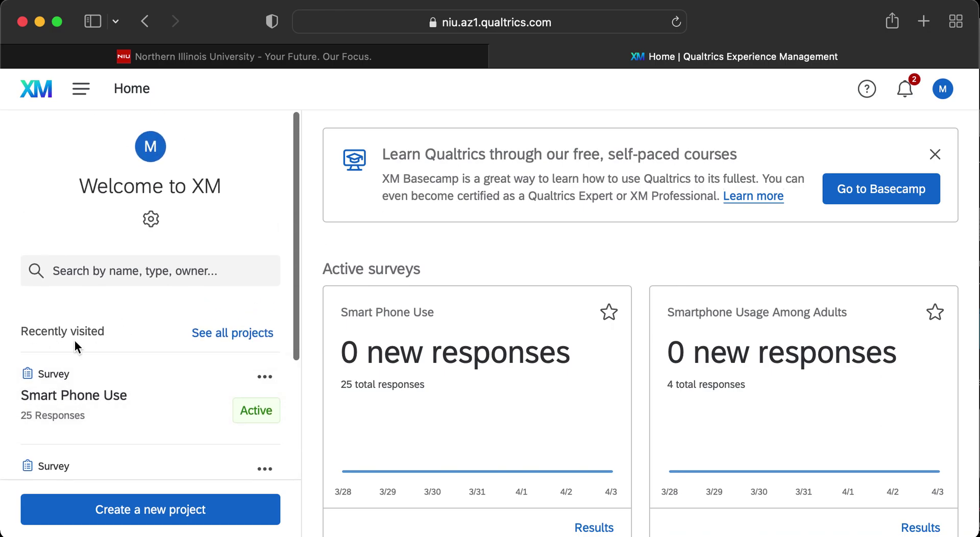
{"action": "scroll", "coordinate": [156, 425], "scroll_direction": "down", "scroll_amount": 5}
{"action": "scroll", "coordinate": [156, 426], "scroll_direction": "down", "scroll_amount": 2}
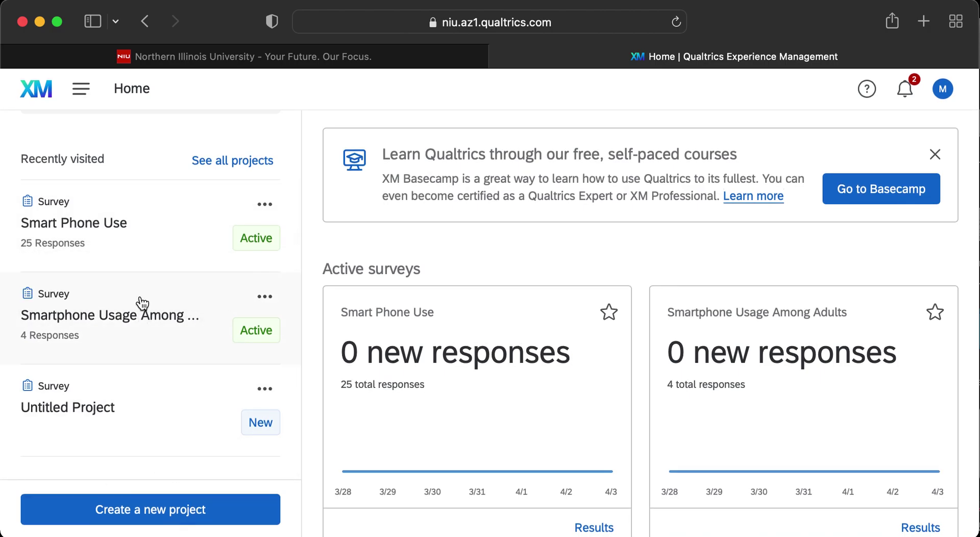
{"action": "scroll", "coordinate": [139, 302], "scroll_direction": "up", "scroll_amount": 3}
{"action": "scroll", "coordinate": [139, 302], "scroll_direction": "up", "scroll_amount": 3}
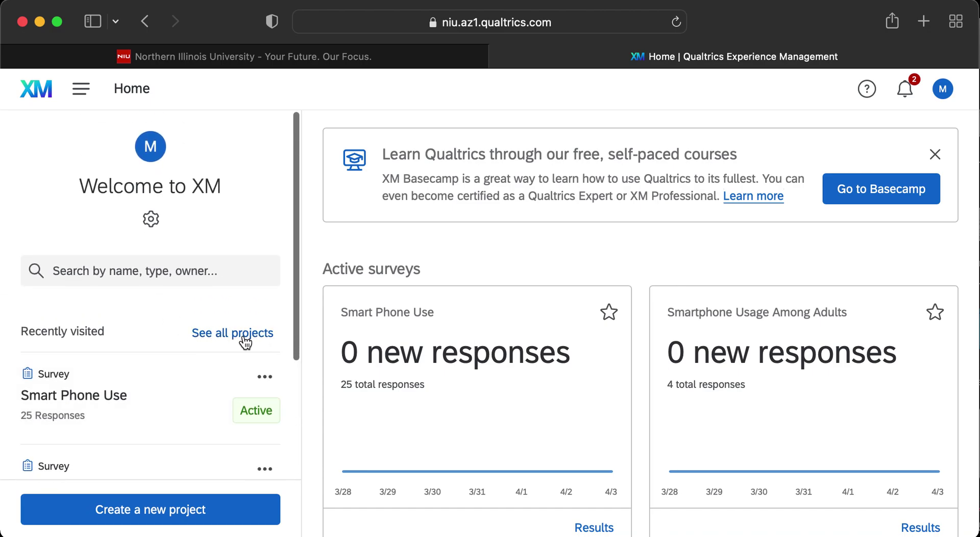
{"action": "left_click", "coordinate": [80, 93]}
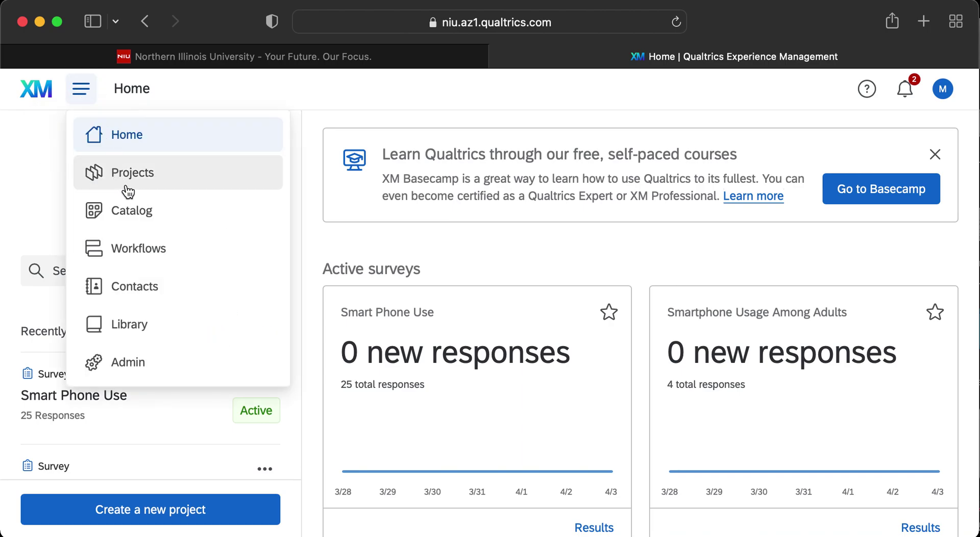
- Go to Projects and scroll the 13-survey list to the active Smart Phone Use row
{"action": "left_click", "coordinate": [179, 185]}
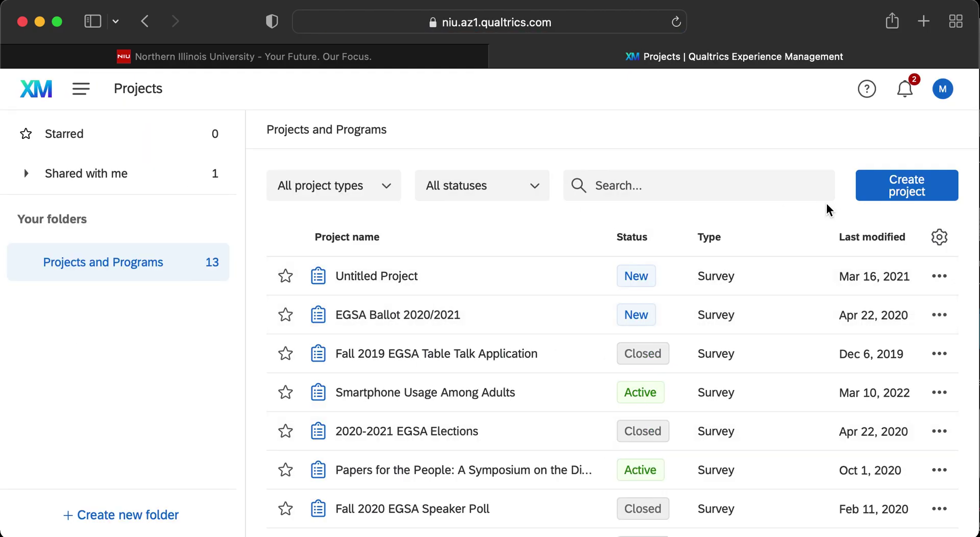
{"action": "scroll", "coordinate": [693, 333], "scroll_direction": "down", "scroll_amount": 5}
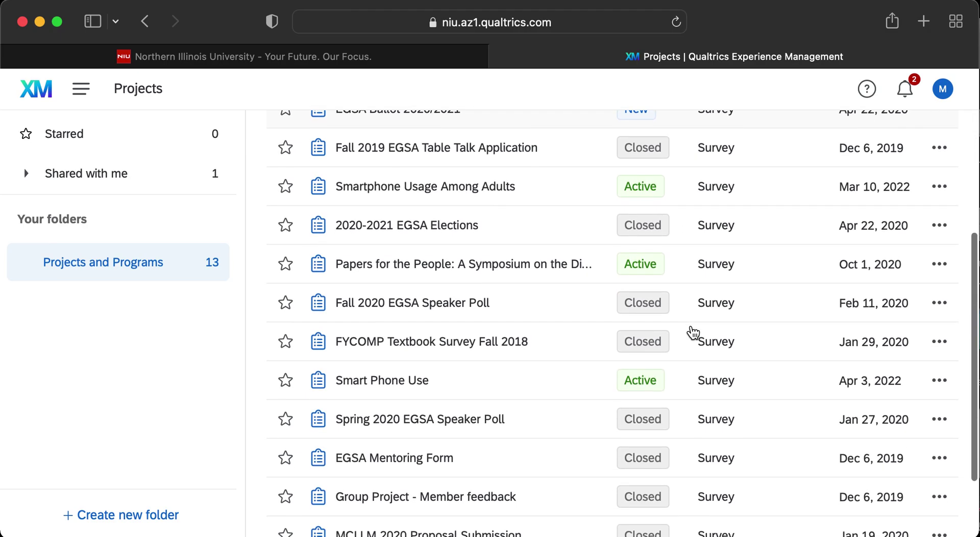
{"action": "scroll", "coordinate": [693, 332], "scroll_direction": "up", "scroll_amount": 5}
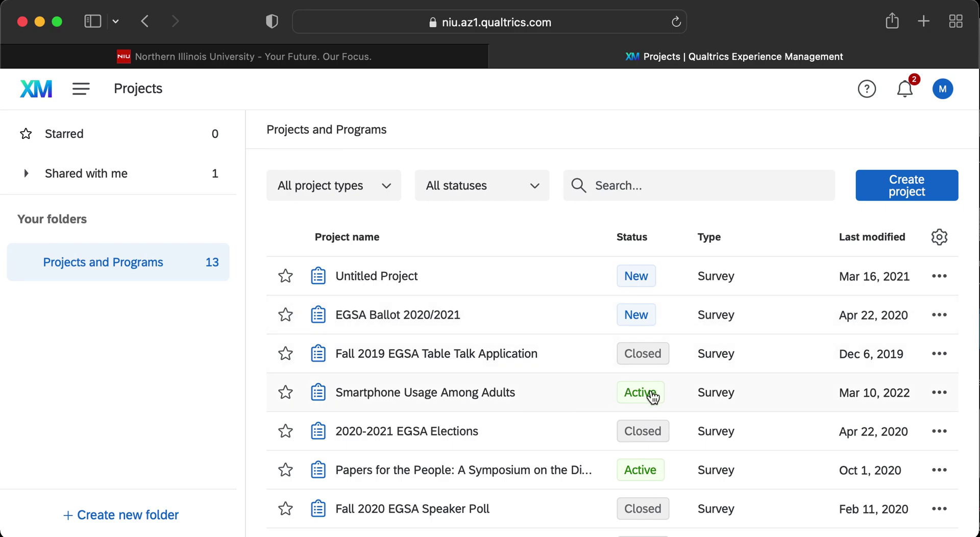
{"action": "scroll", "coordinate": [652, 395], "scroll_direction": "down", "scroll_amount": 2}
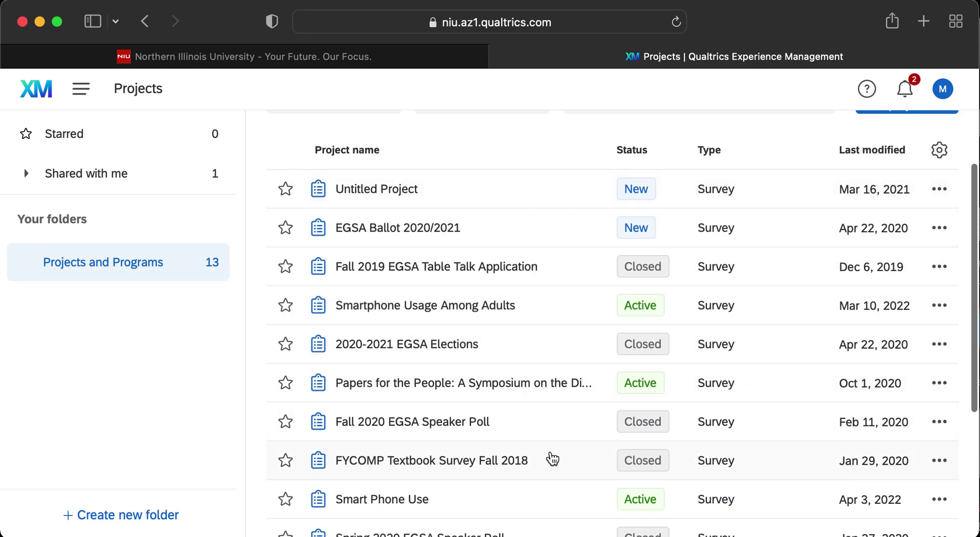
{"action": "scroll", "coordinate": [552, 458], "scroll_direction": "down", "scroll_amount": 3}
{"action": "scroll", "coordinate": [552, 457], "scroll_direction": "down", "scroll_amount": 2}
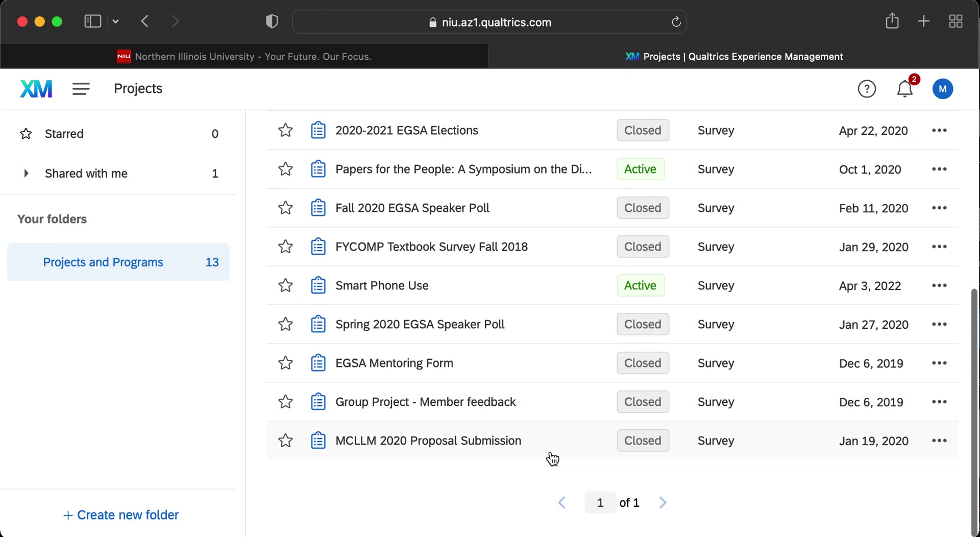
{"action": "scroll", "coordinate": [411, 211], "scroll_direction": "up", "scroll_amount": 5}
{"action": "scroll", "coordinate": [411, 211], "scroll_direction": "down", "scroll_amount": 5}
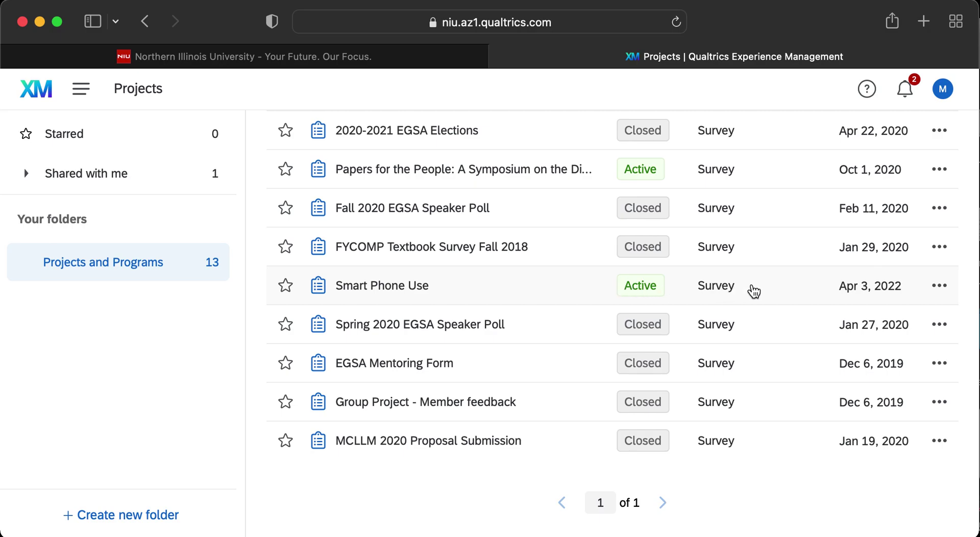
- Choose Close from the Smart Phone Use row's ••• actions menu
{"action": "mouse_move", "coordinate": [863, 301]}
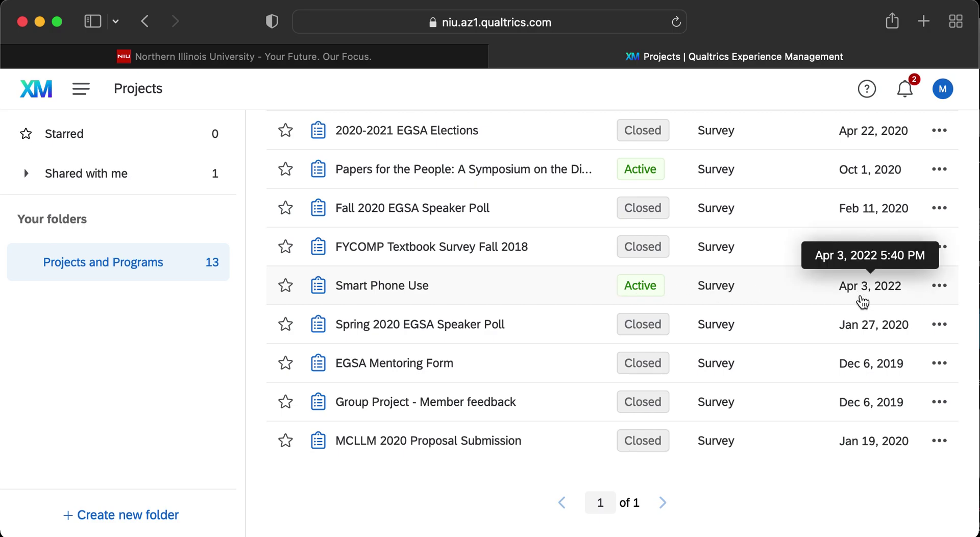
{"action": "left_click", "coordinate": [941, 291]}
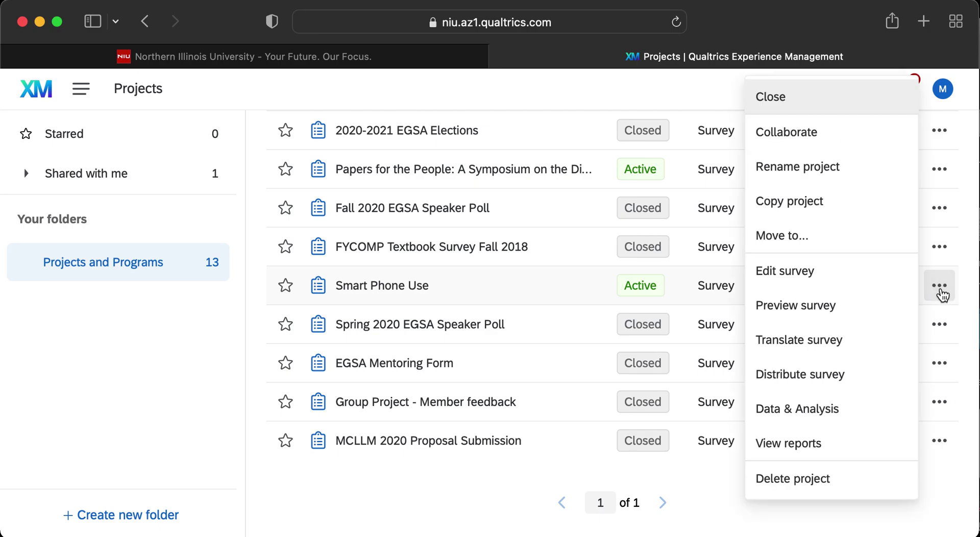
{"action": "left_click", "coordinate": [784, 105]}
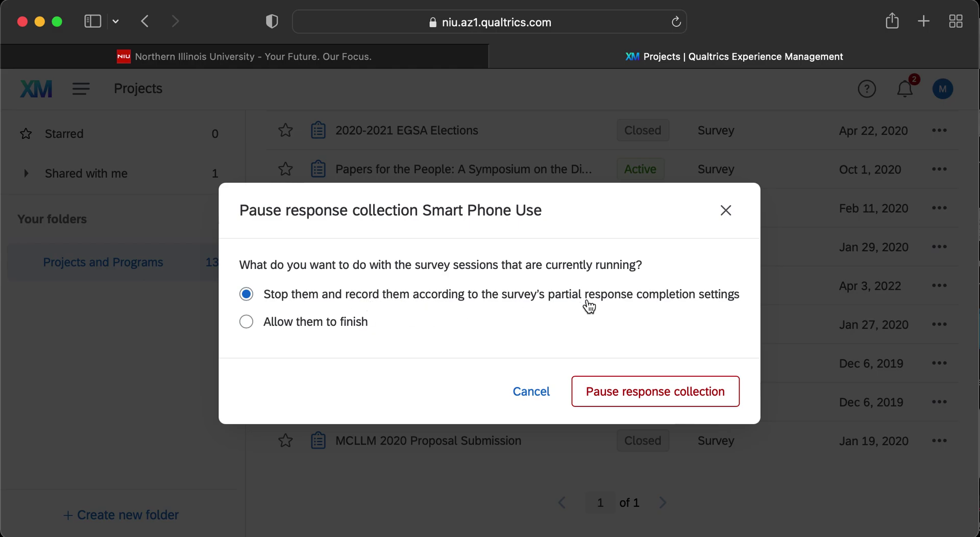
{"action": "left_click", "coordinate": [702, 298]}
{"action": "left_click_drag", "start_coordinate": [727, 295], "coordinate": [740, 296]}
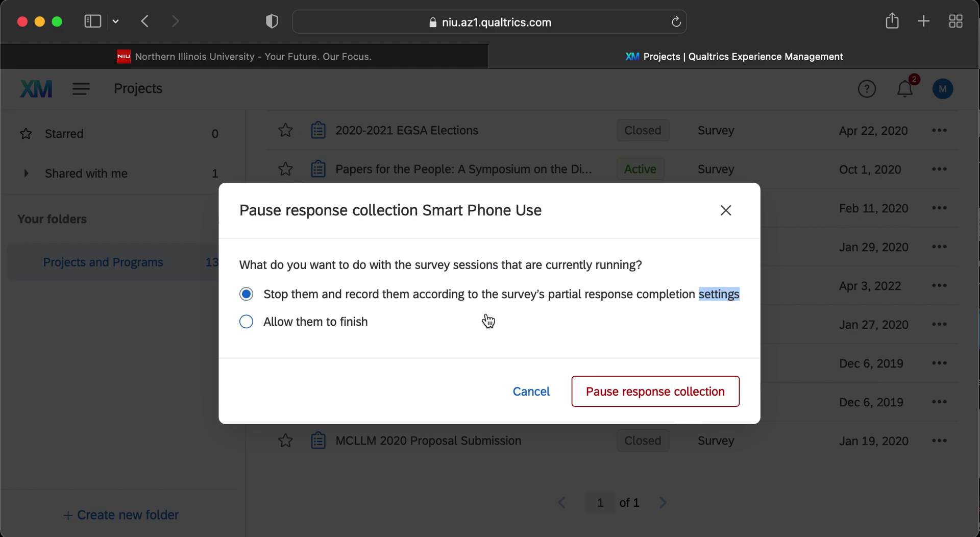
{"action": "left_click", "coordinate": [643, 301]}
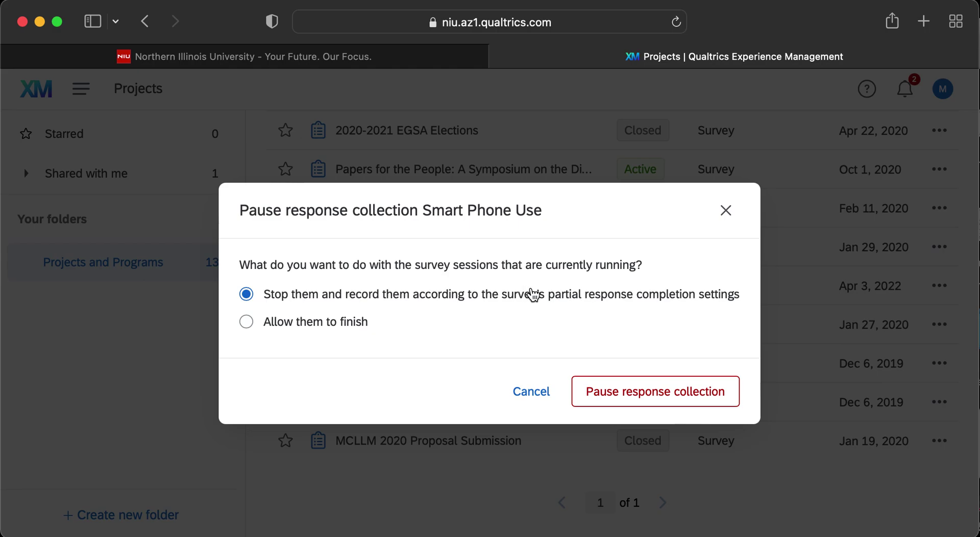
{"action": "left_click_drag", "start_coordinate": [642, 295], "coordinate": [741, 295]}
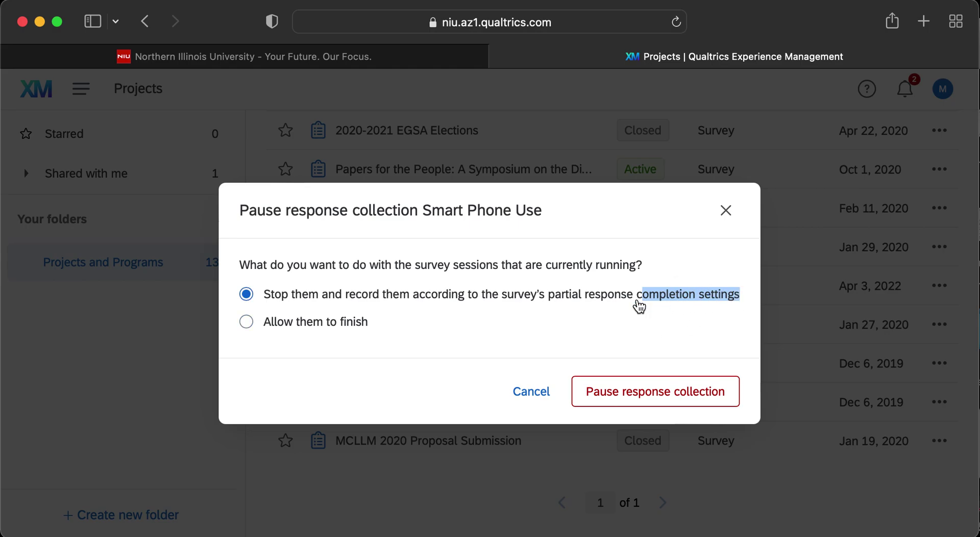
{"action": "left_click", "coordinate": [389, 330]}
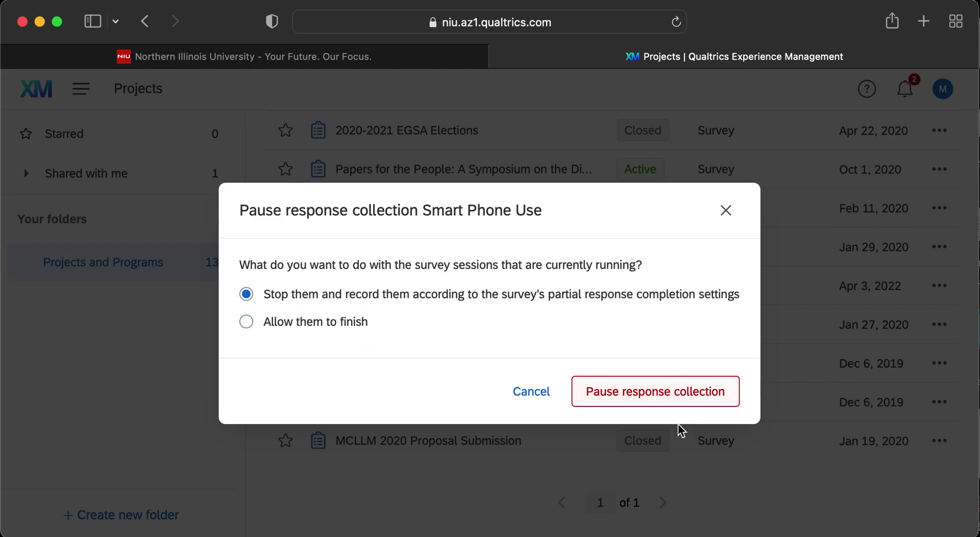
- Dismiss the error and close Smart Phone Use again, pausing response collection so it shows Closed
{"action": "left_click", "coordinate": [665, 398]}
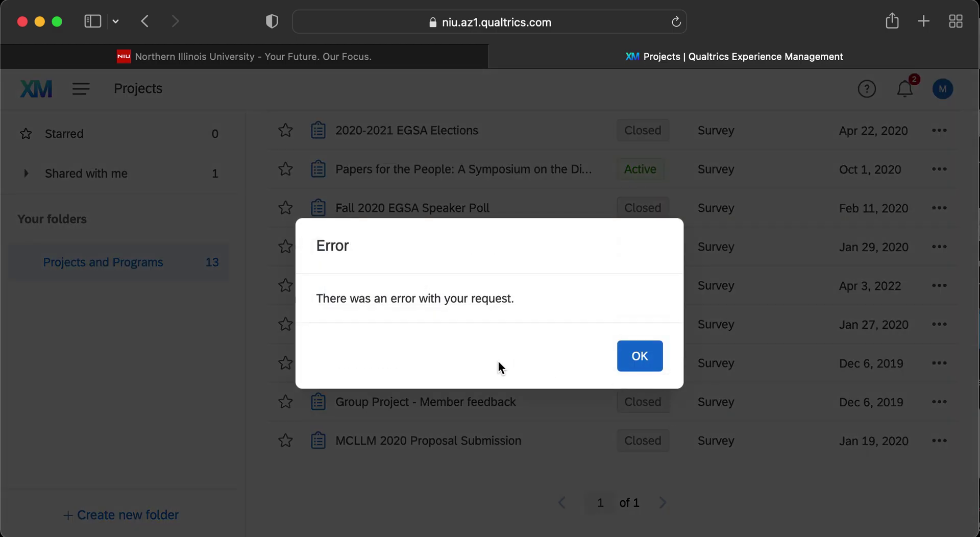
{"action": "left_click", "coordinate": [630, 365]}
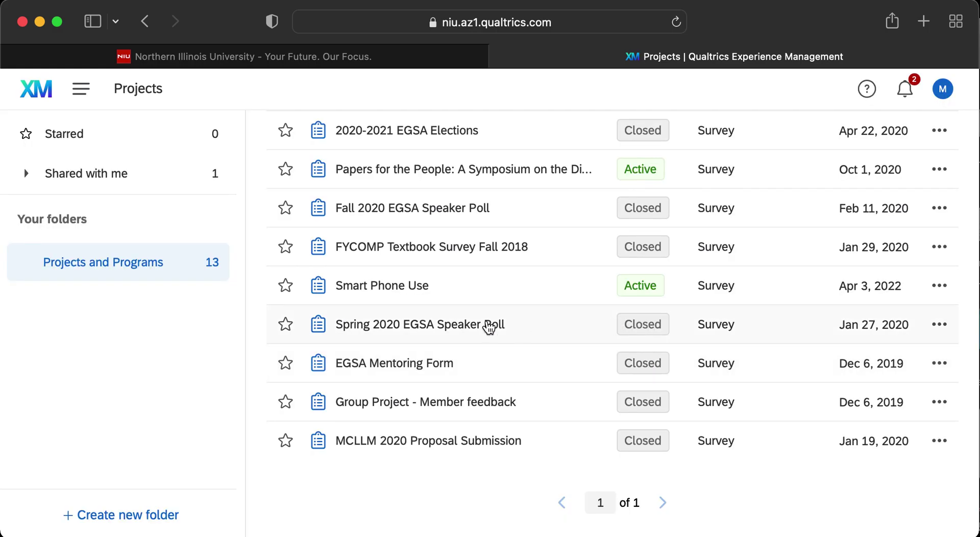
{"action": "left_click", "coordinate": [942, 285]}
{"action": "left_click", "coordinate": [816, 107]}
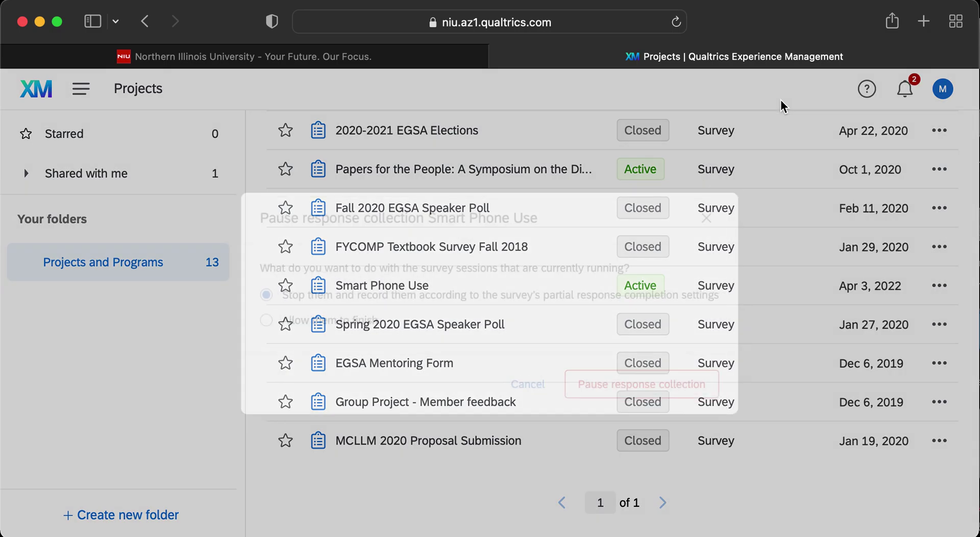
{"action": "left_click", "coordinate": [650, 391]}
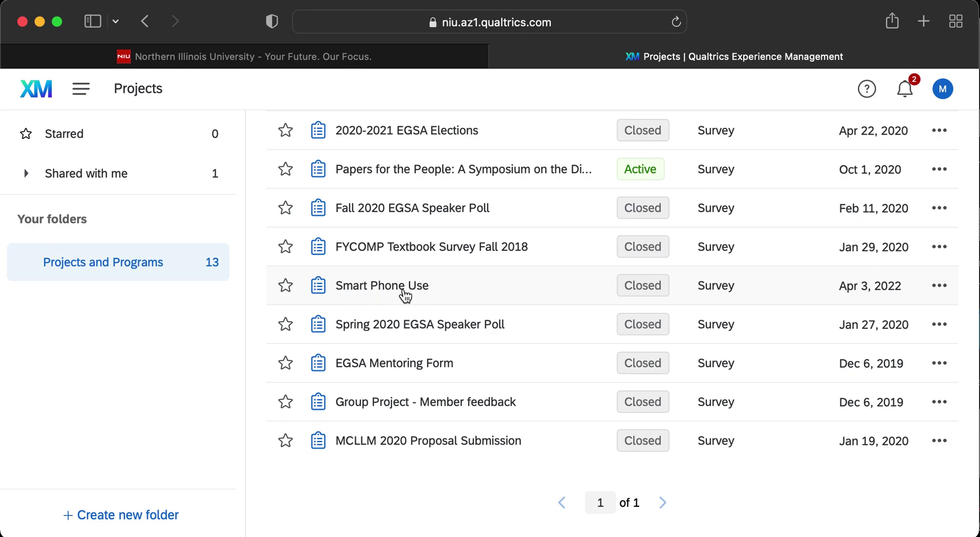
{"action": "scroll", "coordinate": [358, 295], "scroll_direction": "up", "scroll_amount": 1}
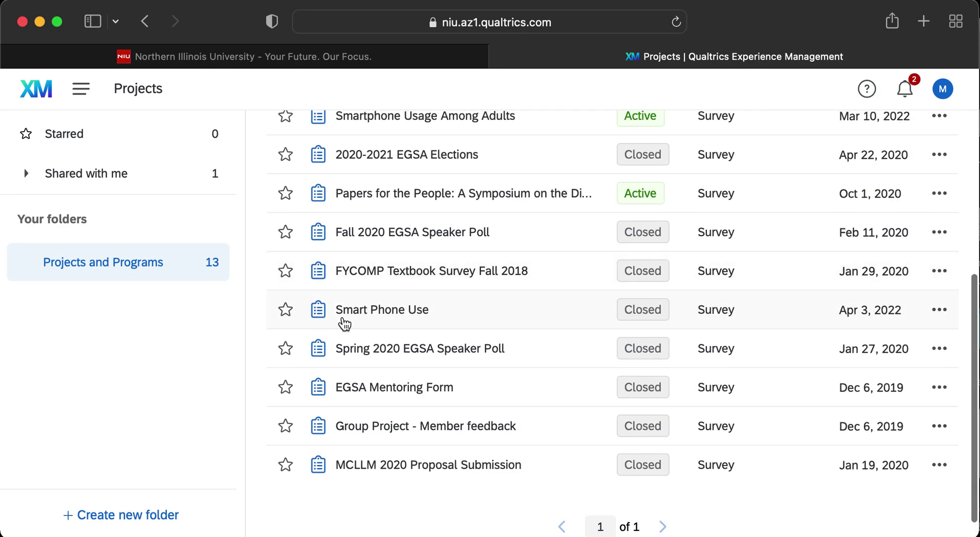
- Open the Smart Phone Use project's empty Reports section and start Create Report
{"action": "left_click", "coordinate": [372, 309]}
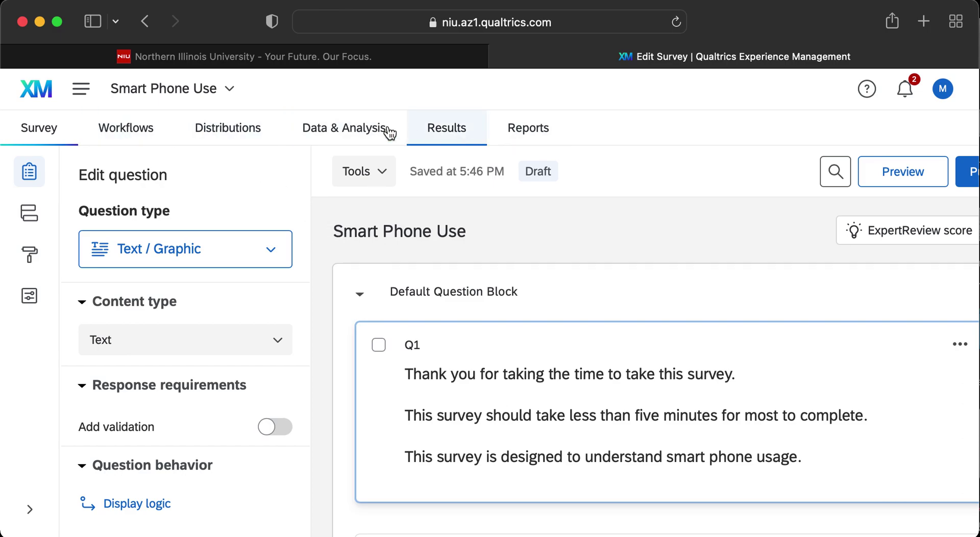
{"action": "left_click", "coordinate": [528, 134]}
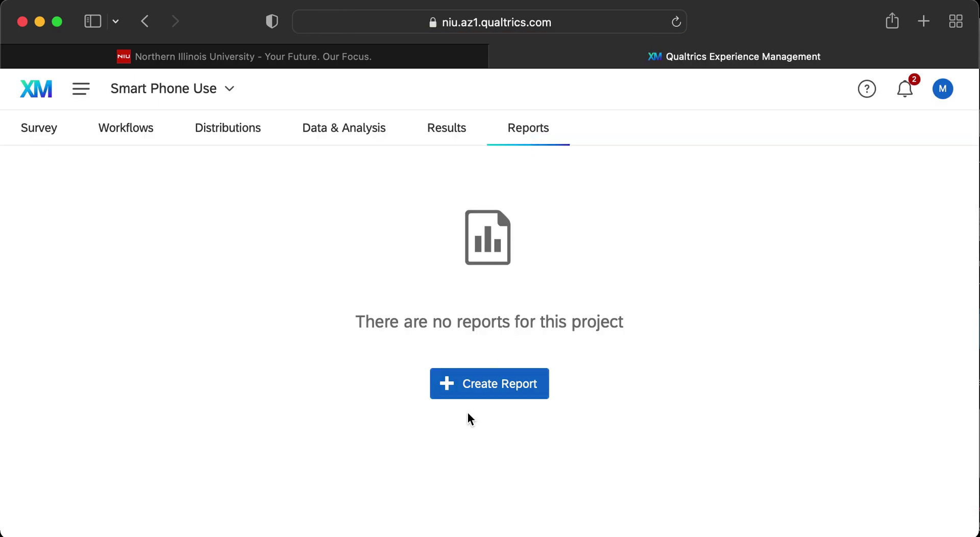
{"action": "left_click", "coordinate": [490, 393]}
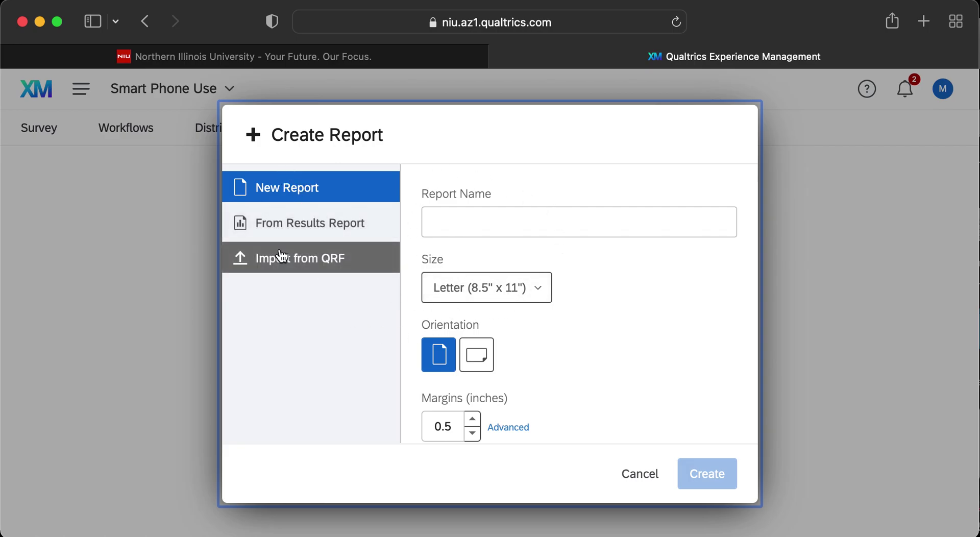
- Pick From Results Report, browse the Select Project list, then cancel the new report
{"action": "left_click", "coordinate": [308, 223]}
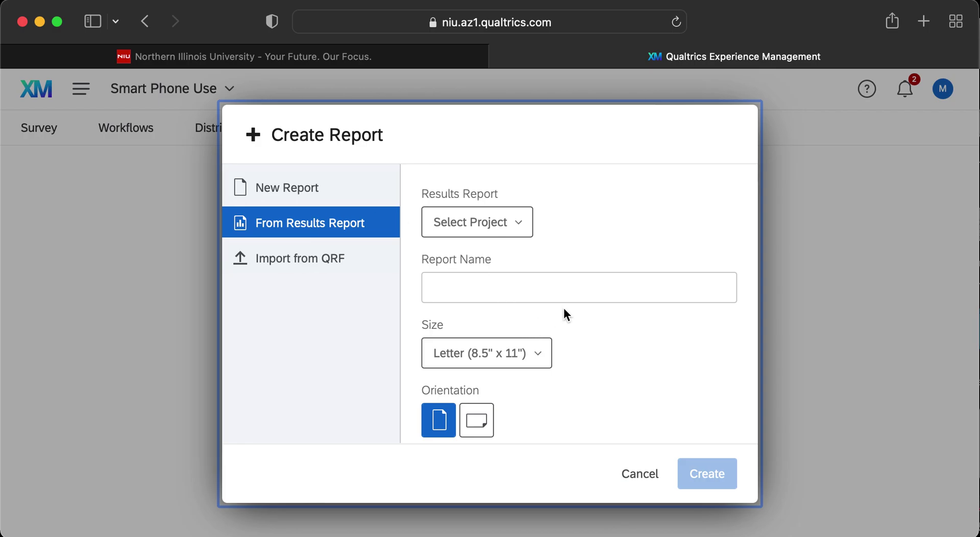
{"action": "left_click", "coordinate": [520, 228]}
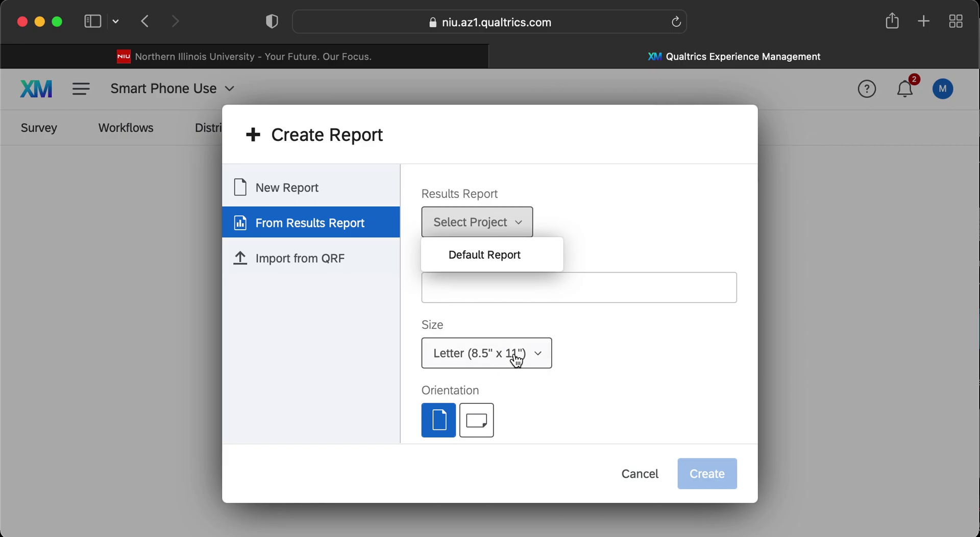
{"action": "scroll", "coordinate": [501, 271], "scroll_direction": "down", "scroll_amount": 3}
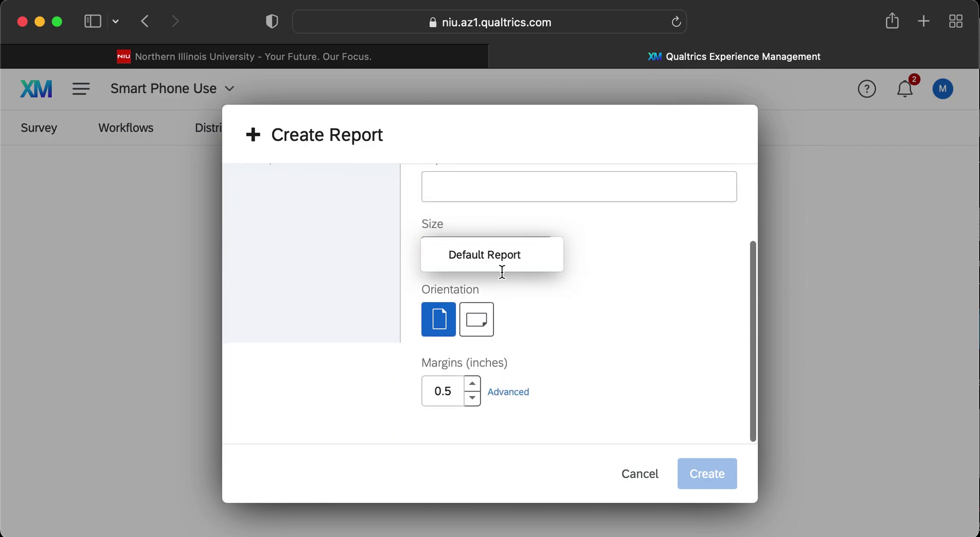
{"action": "scroll", "coordinate": [501, 271], "scroll_direction": "up", "scroll_amount": 3}
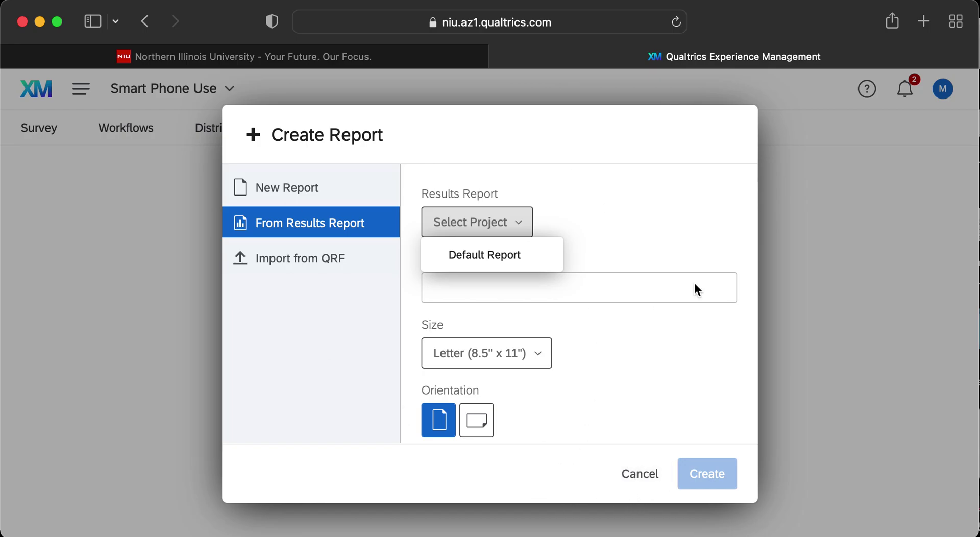
{"action": "left_click", "coordinate": [650, 485]}
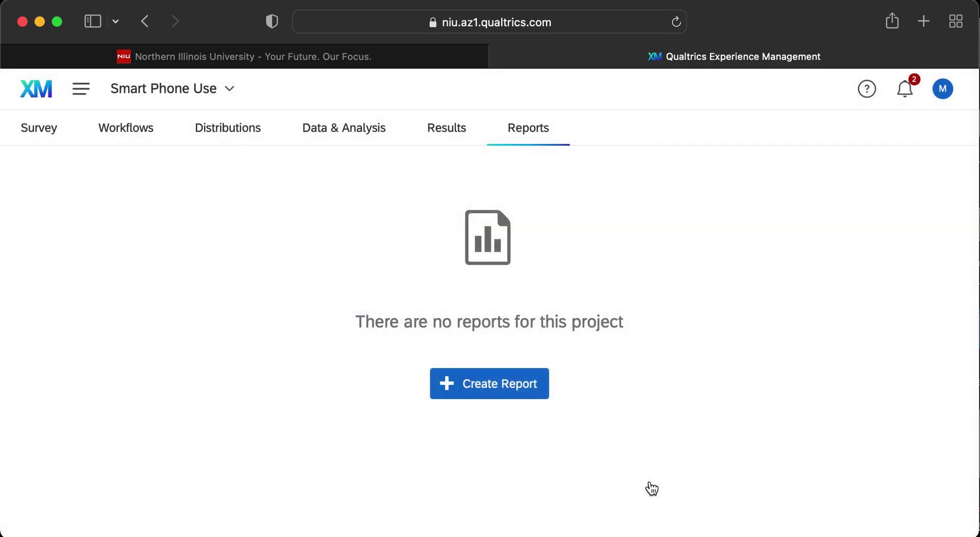
- Open Results and view the Q2 gender chart: 12 Male, 11 Female, 2 Other
{"action": "left_click", "coordinate": [435, 129]}
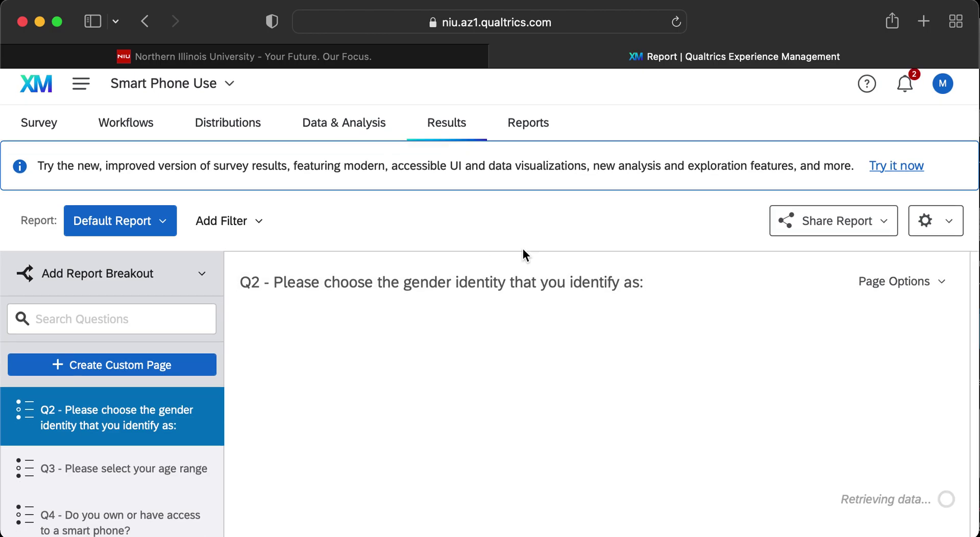
{"action": "scroll", "coordinate": [524, 253], "scroll_direction": "down", "scroll_amount": 5}
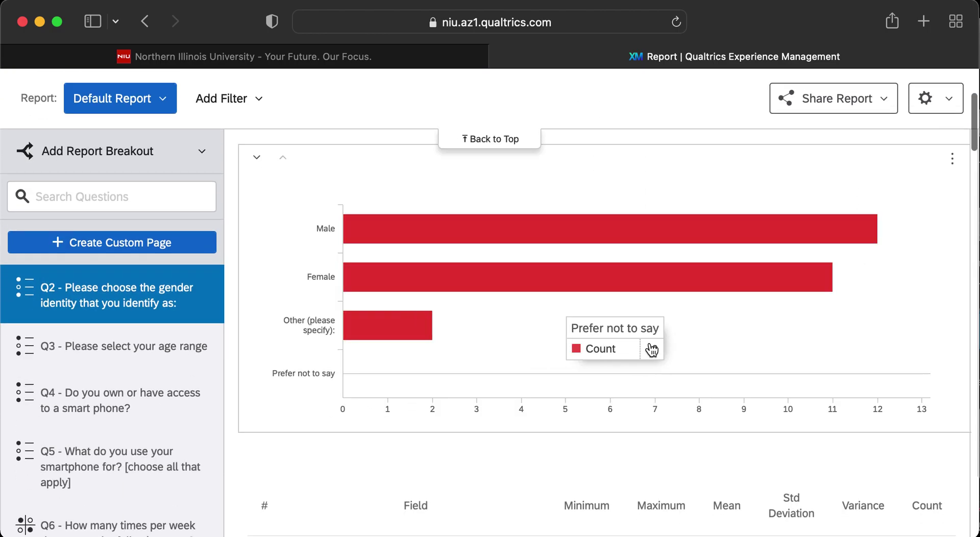
{"action": "scroll", "coordinate": [543, 352], "scroll_direction": "down", "scroll_amount": 10}
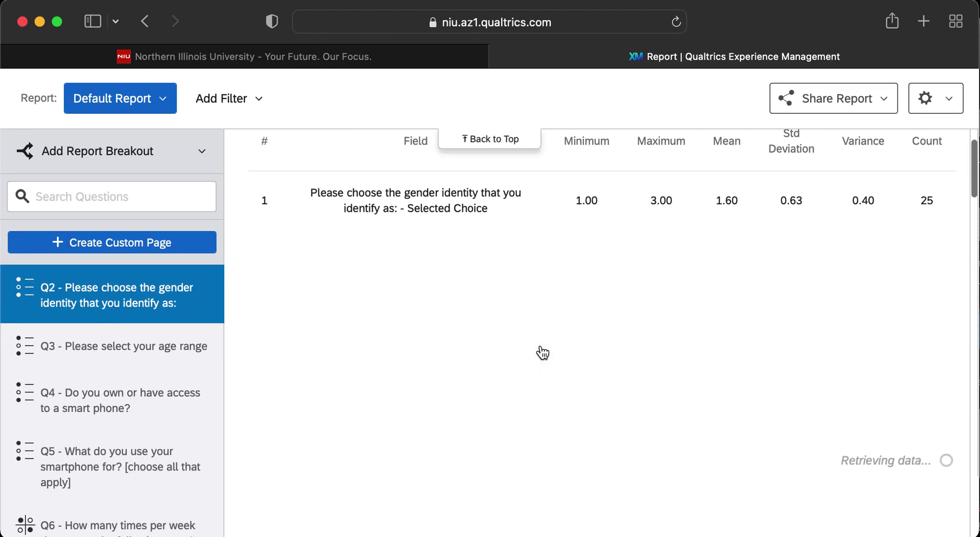
{"action": "scroll", "coordinate": [542, 352], "scroll_direction": "up", "scroll_amount": 13}
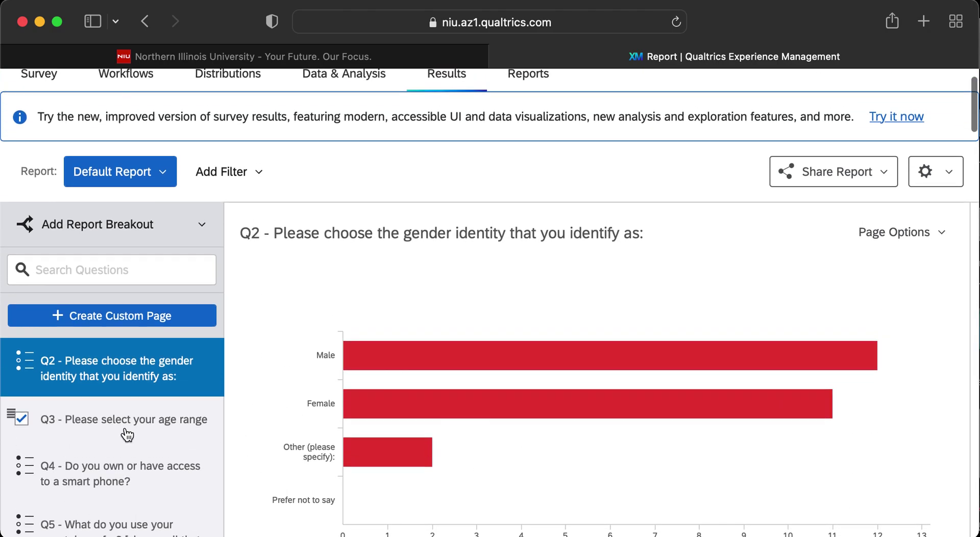
- Jump to the Q3 age-range results, then scroll back up to the Q2 Choice Count table
{"action": "left_click", "coordinate": [138, 431]}
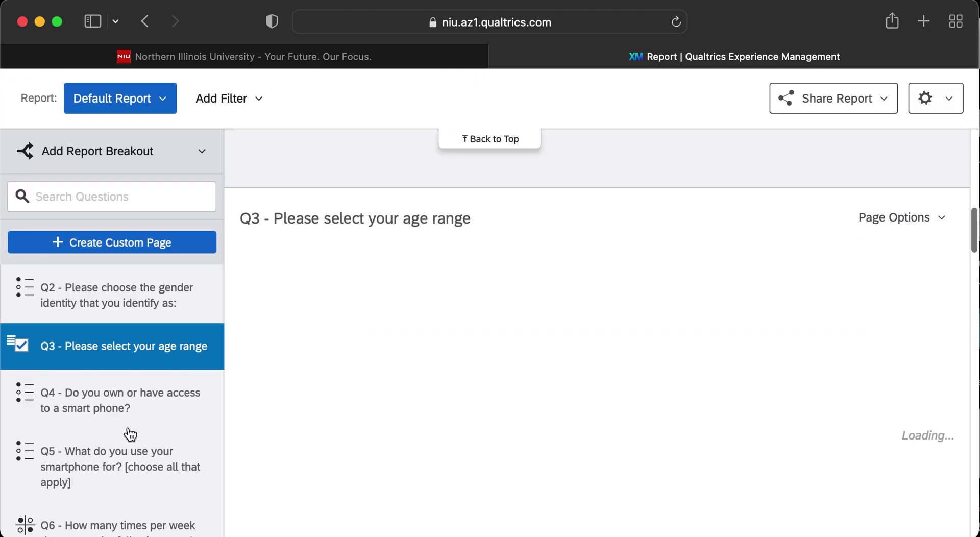
{"action": "mouse_move", "coordinate": [542, 413]}
{"action": "scroll", "coordinate": [543, 413], "scroll_direction": "down", "scroll_amount": 6}
{"action": "scroll", "coordinate": [542, 414], "scroll_direction": "up", "scroll_amount": 5}
{"action": "scroll", "coordinate": [542, 413], "scroll_direction": "down", "scroll_amount": 4}
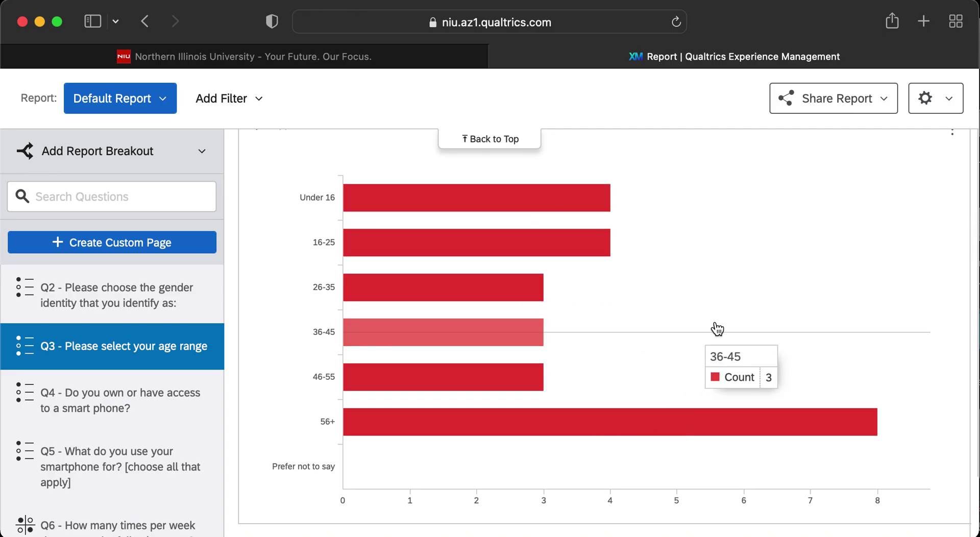
{"action": "scroll", "coordinate": [721, 334], "scroll_direction": "down", "scroll_amount": 4}
{"action": "scroll", "coordinate": [721, 334], "scroll_direction": "up", "scroll_amount": 6}
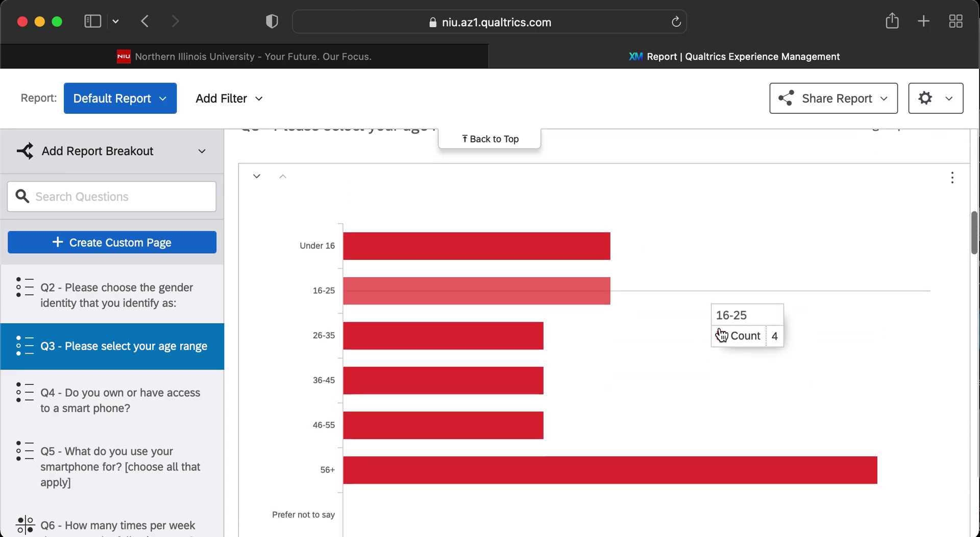
{"action": "scroll", "coordinate": [605, 389], "scroll_direction": "down", "scroll_amount": 15}
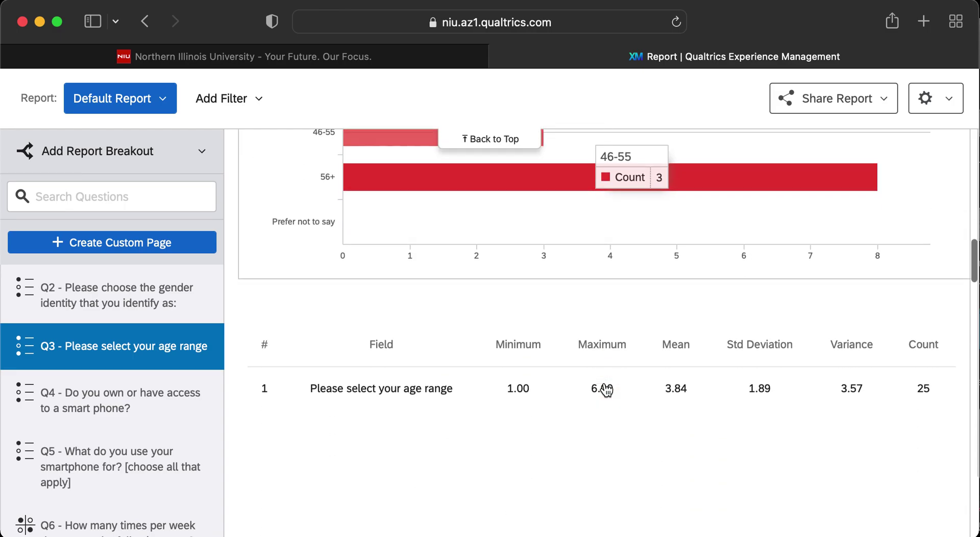
{"action": "scroll", "coordinate": [606, 390], "scroll_direction": "up", "scroll_amount": 14}
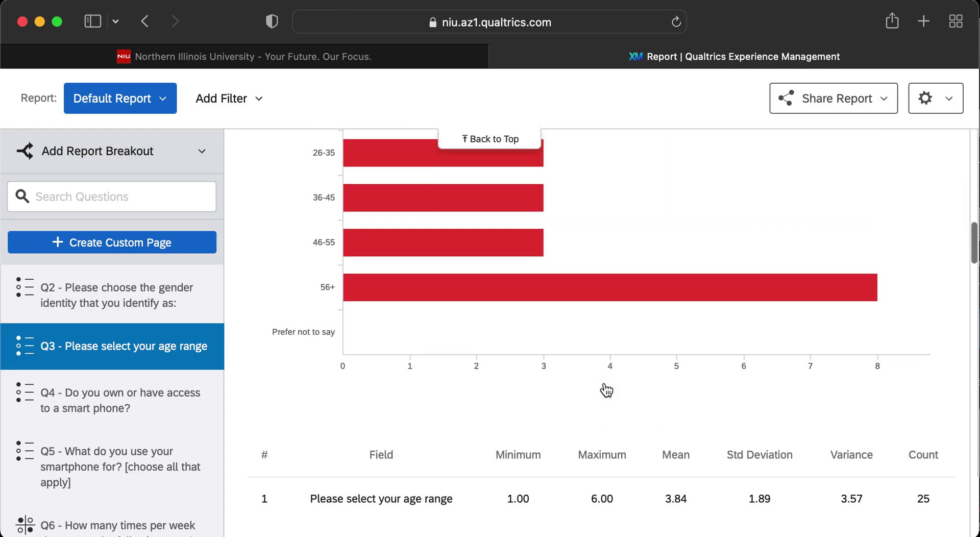
{"action": "scroll", "coordinate": [606, 389], "scroll_direction": "up", "scroll_amount": 20}
{"action": "scroll", "coordinate": [607, 390], "scroll_direction": "down", "scroll_amount": 15}
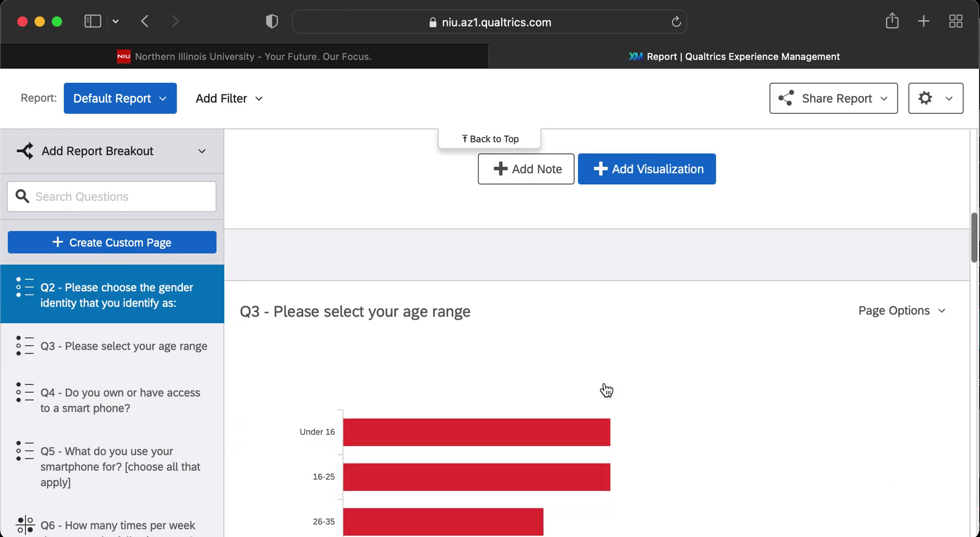
{"action": "scroll", "coordinate": [607, 390], "scroll_direction": "down", "scroll_amount": 13}
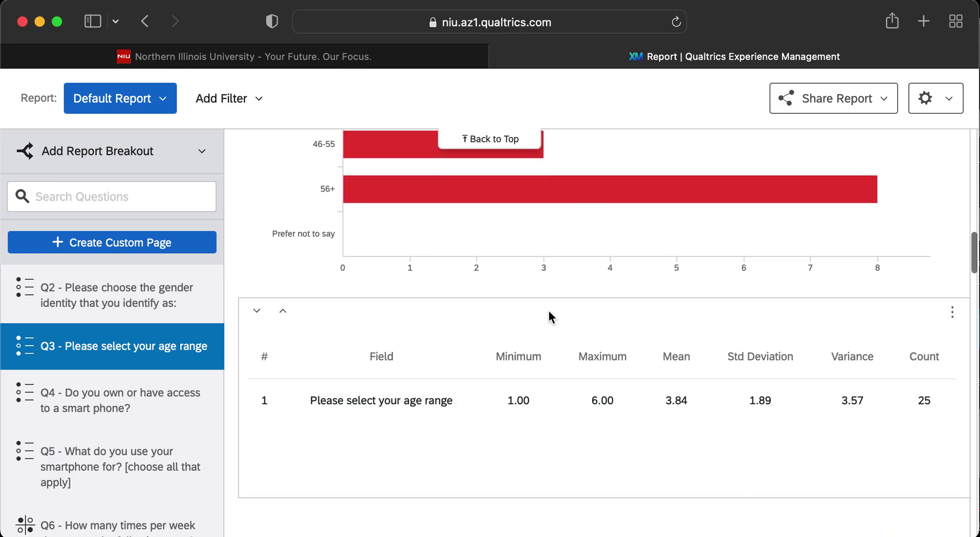
{"action": "scroll", "coordinate": [530, 291], "scroll_direction": "up", "scroll_amount": 8}
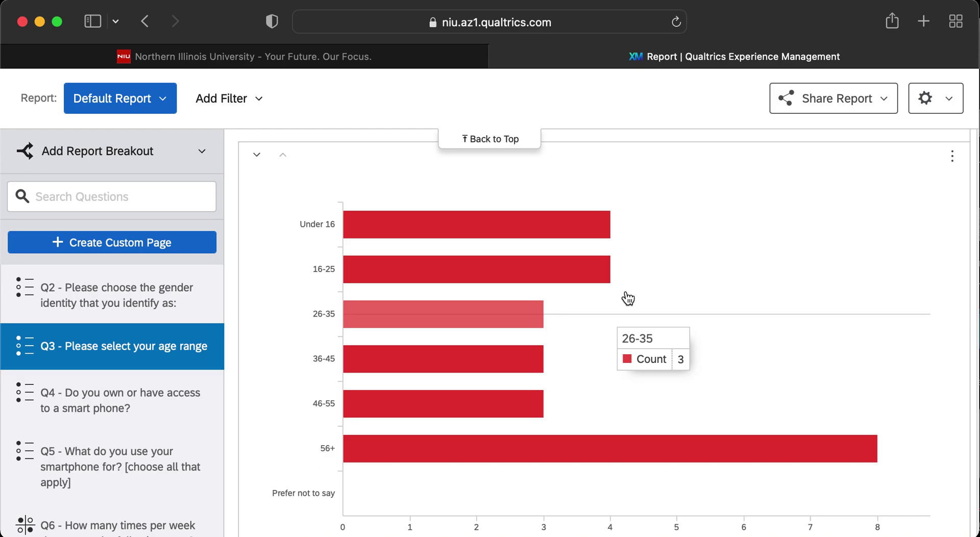
{"action": "scroll", "coordinate": [724, 207], "scroll_direction": "up", "scroll_amount": 5}
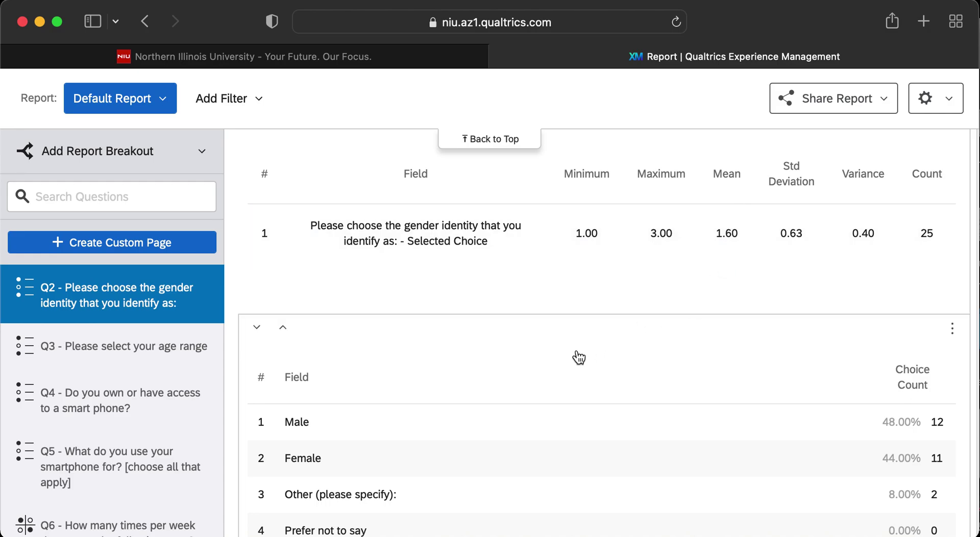
{"action": "scroll", "coordinate": [579, 358], "scroll_direction": "down", "scroll_amount": 3}
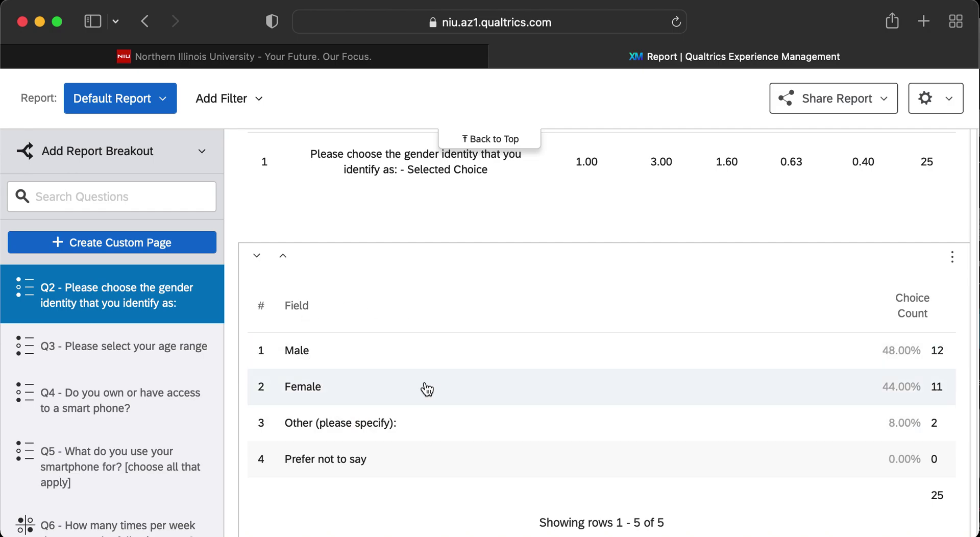
{"action": "scroll", "coordinate": [516, 338], "scroll_direction": "up", "scroll_amount": 10}
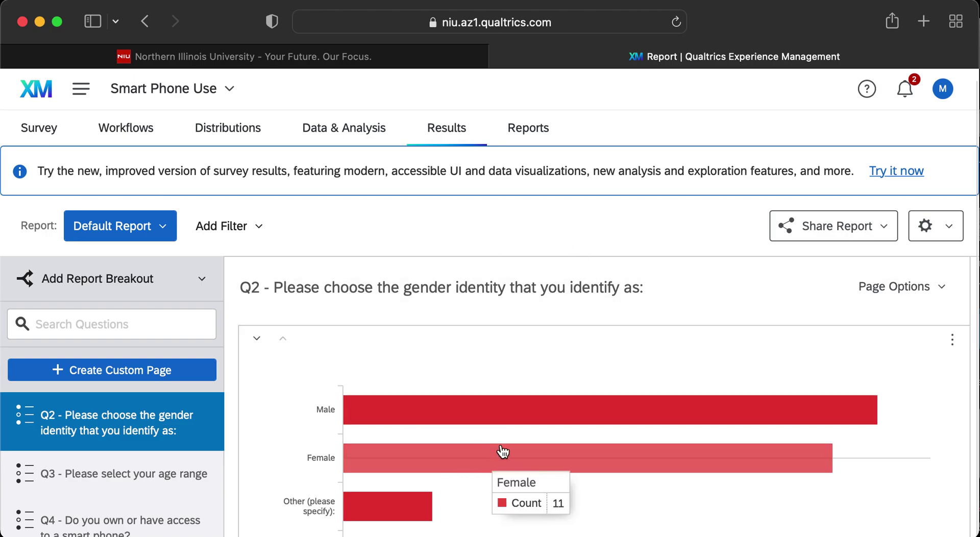
{"action": "scroll", "coordinate": [503, 454], "scroll_direction": "down", "scroll_amount": 3}
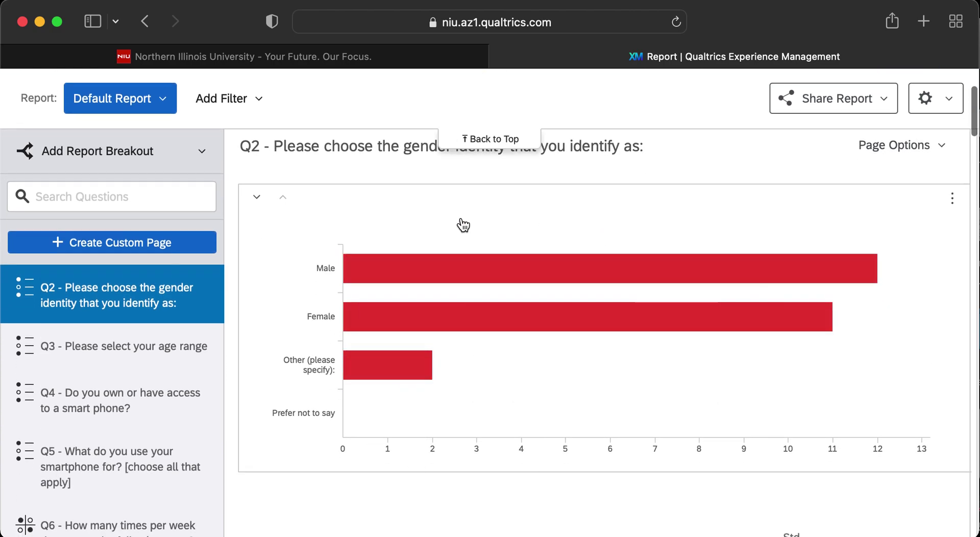
{"action": "scroll", "coordinate": [322, 430], "scroll_direction": "down", "scroll_amount": 7}
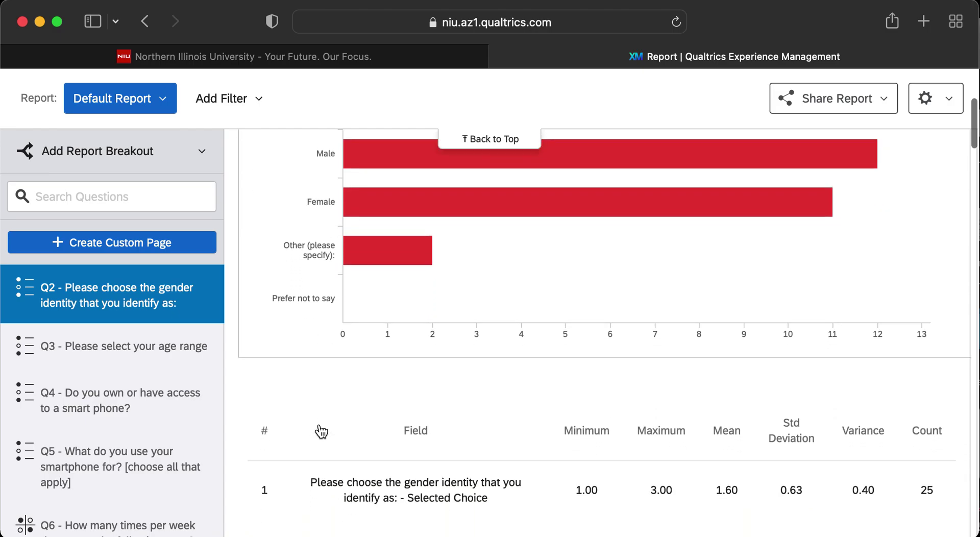
{"action": "scroll", "coordinate": [321, 431], "scroll_direction": "up", "scroll_amount": 10}
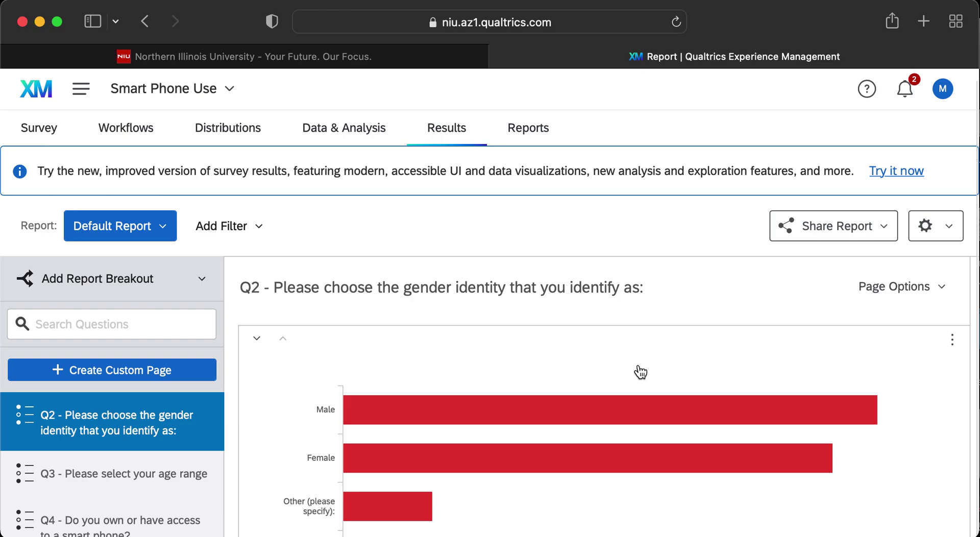
{"action": "scroll", "coordinate": [612, 352], "scroll_direction": "down", "scroll_amount": 3}
{"action": "scroll", "coordinate": [132, 439], "scroll_direction": "down", "scroll_amount": 4}
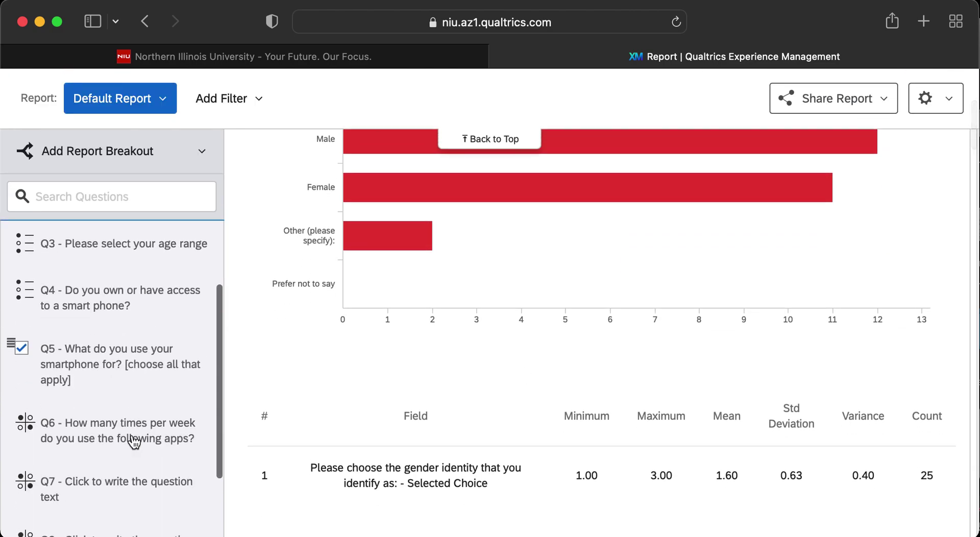
{"action": "scroll", "coordinate": [136, 444], "scroll_direction": "up", "scroll_amount": 5}
{"action": "scroll", "coordinate": [563, 312], "scroll_direction": "up", "scroll_amount": 5}
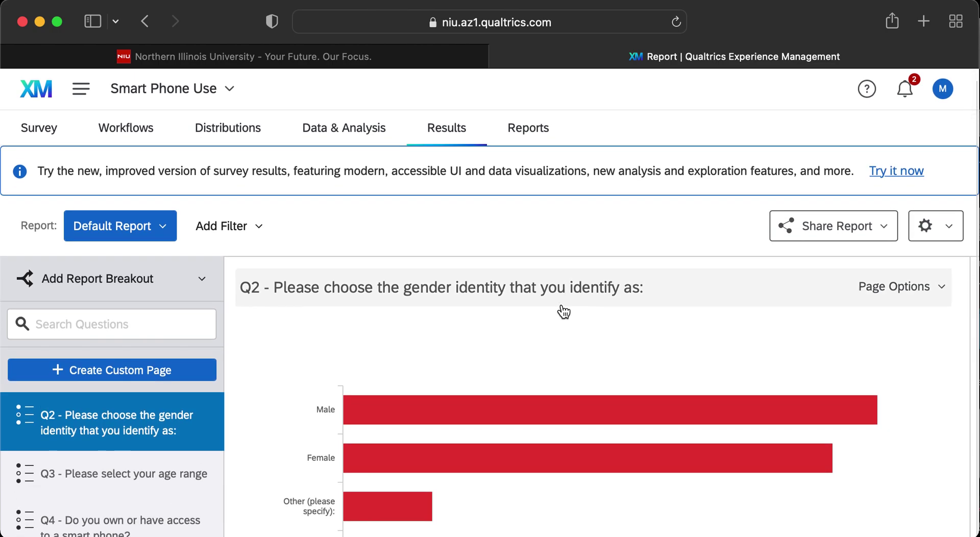
{"action": "scroll", "coordinate": [565, 334], "scroll_direction": "down", "scroll_amount": 1}
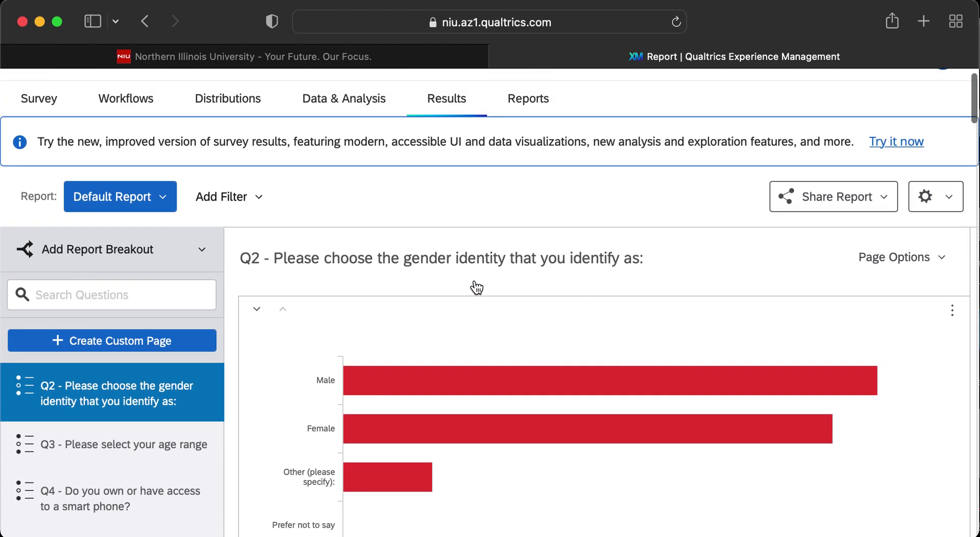
{"action": "scroll", "coordinate": [477, 287], "scroll_direction": "up", "scroll_amount": 1}
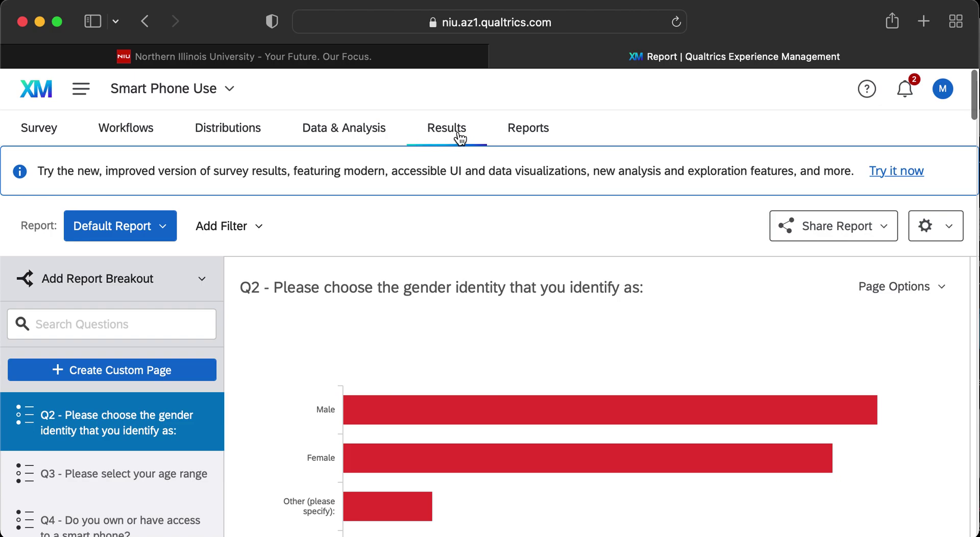
- Show the Data & Analysis table of 25 responses and expand the Export & Import dropdown
{"action": "left_click", "coordinate": [350, 136]}
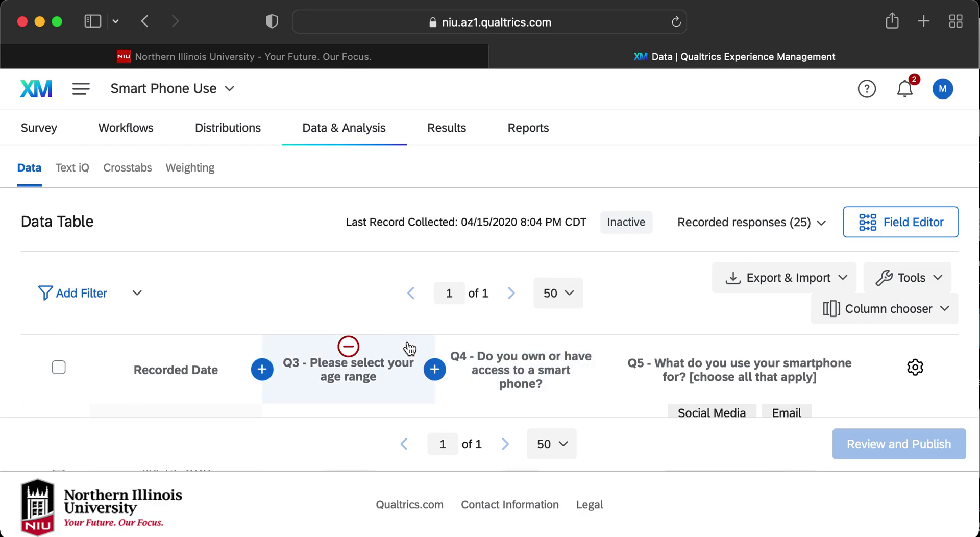
{"action": "mouse_move", "coordinate": [415, 379]}
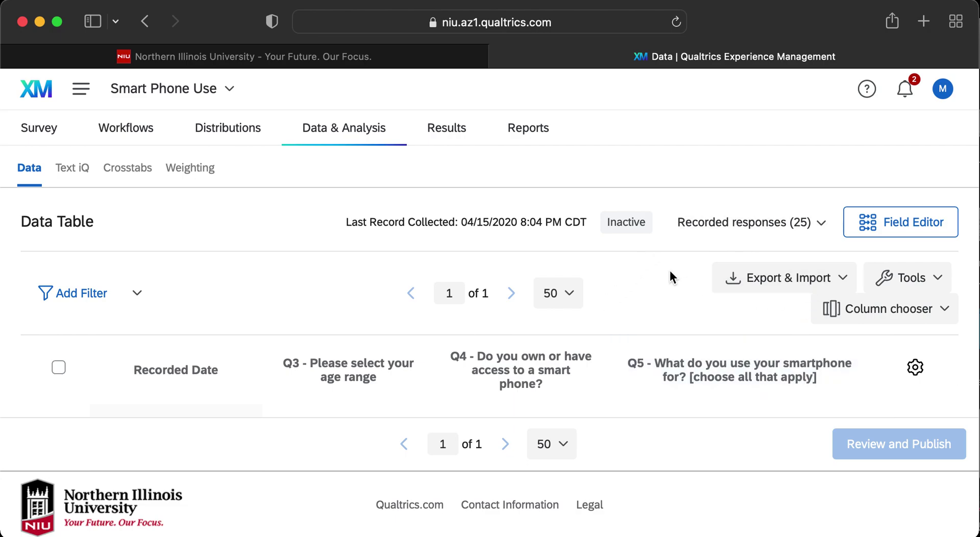
{"action": "left_click", "coordinate": [773, 286]}
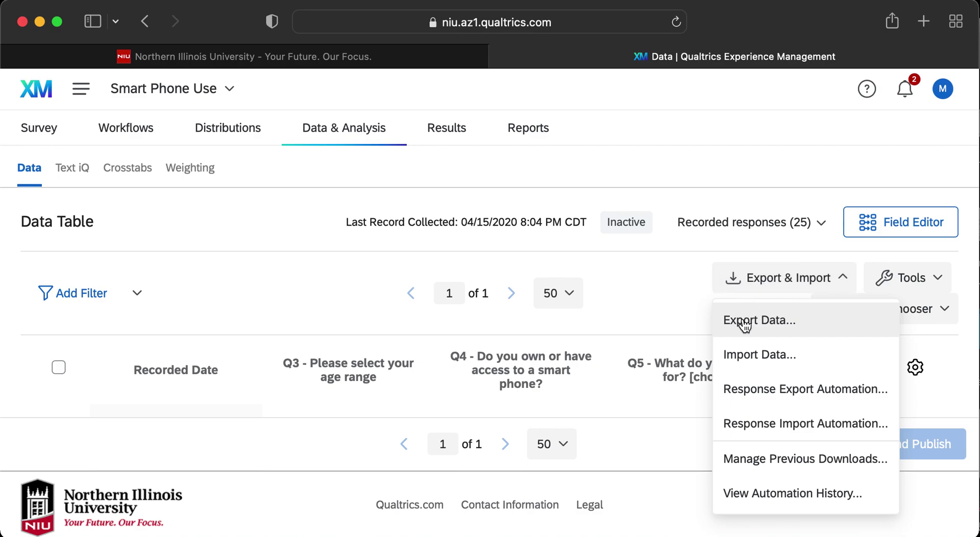
- Open the Export Data download dialog and highlight the Comma separated values heading
{"action": "left_click", "coordinate": [777, 330]}
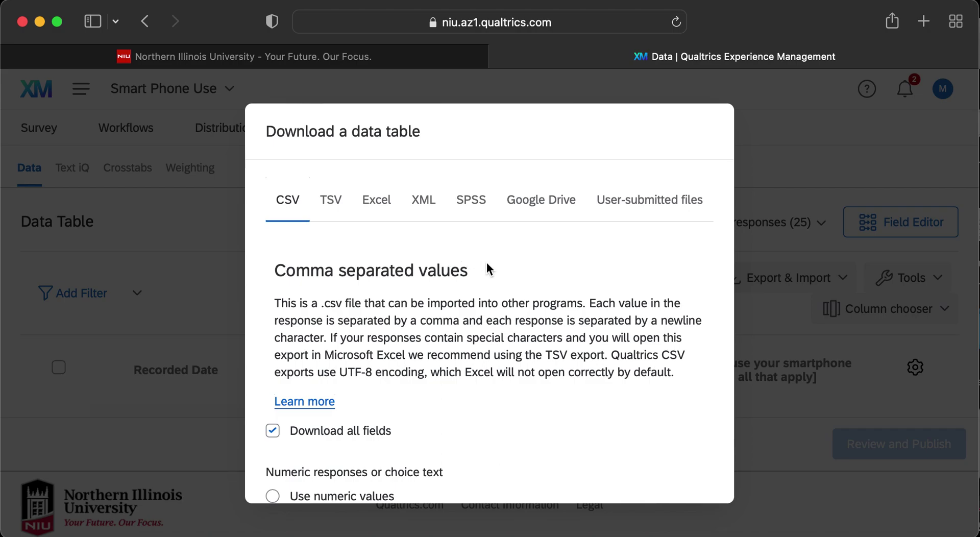
{"action": "scroll", "coordinate": [496, 306], "scroll_direction": "down", "scroll_amount": 2}
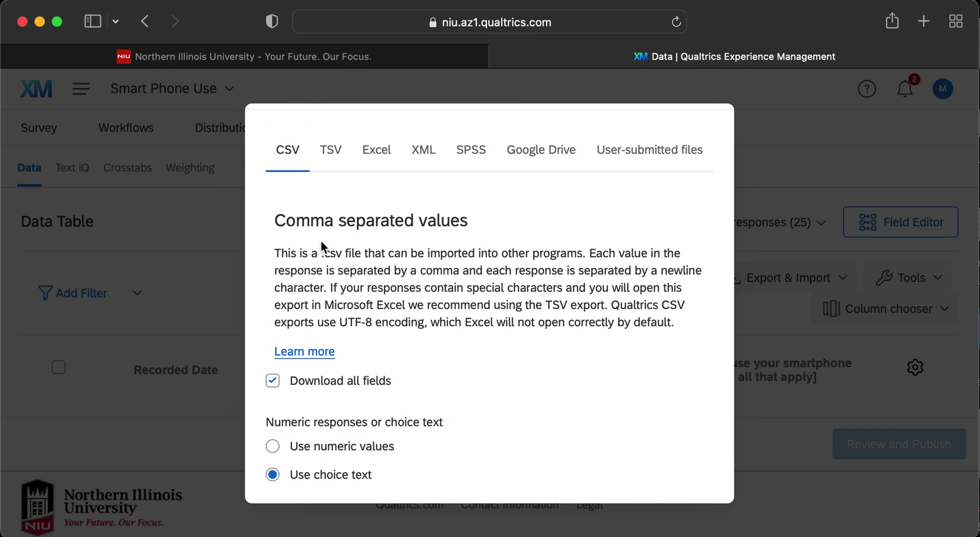
{"action": "left_click_drag", "start_coordinate": [276, 223], "coordinate": [478, 225]}
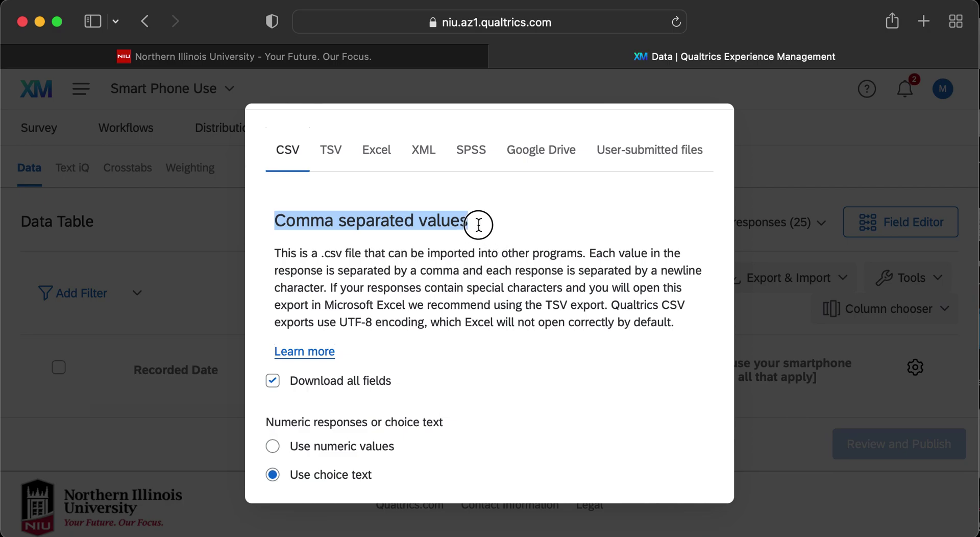
- Compare the TSV and CSV descriptions and highlight the CSV encoding note recommending TSV
{"action": "left_click", "coordinate": [330, 156]}
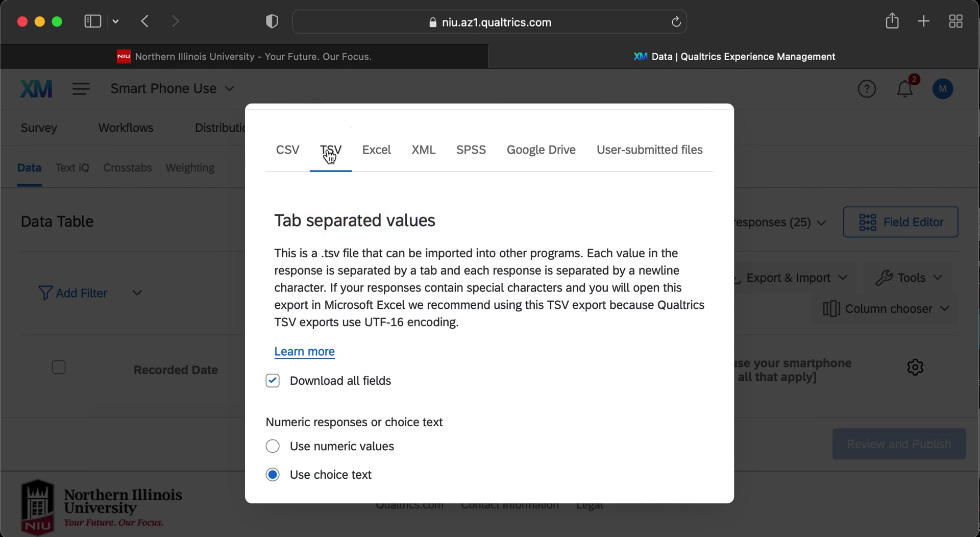
{"action": "left_click", "coordinate": [288, 152]}
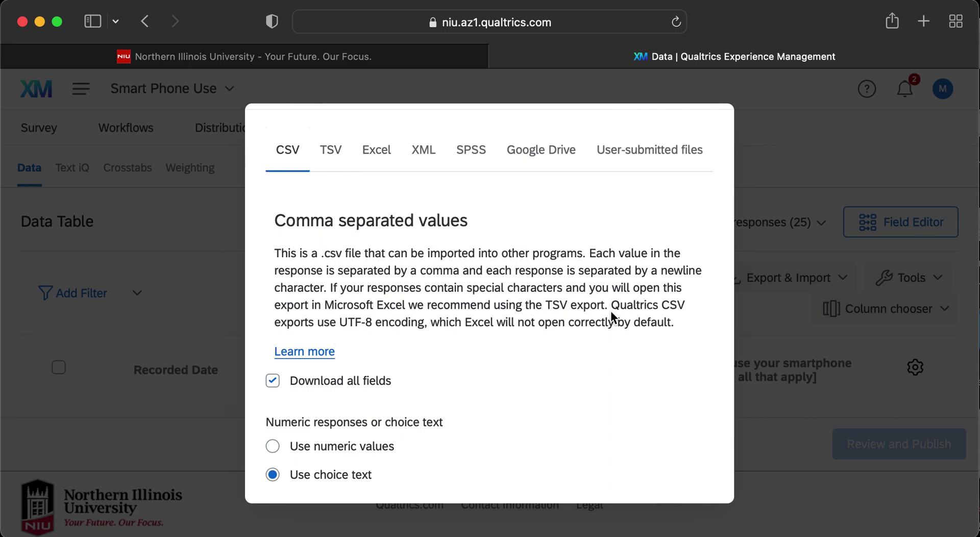
{"action": "left_click_drag", "start_coordinate": [531, 320], "coordinate": [646, 303]}
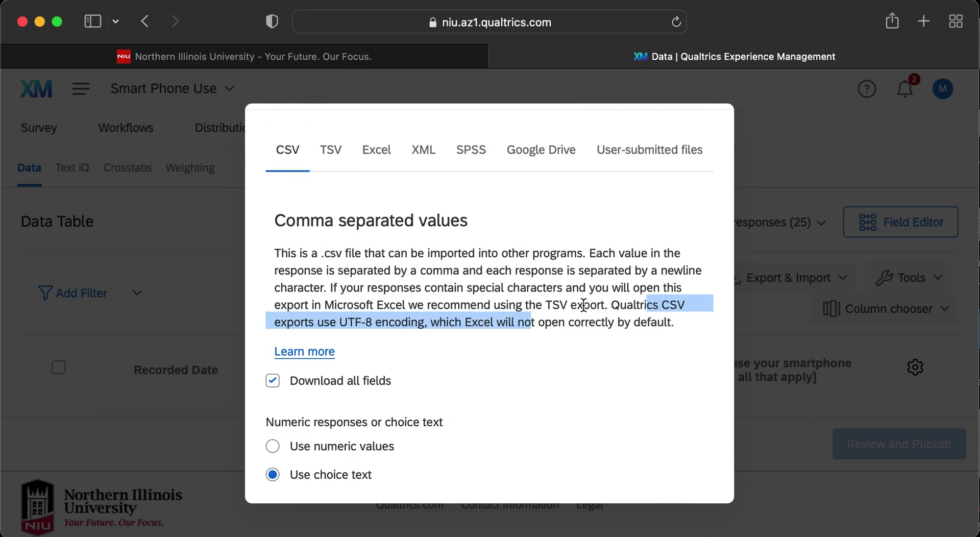
{"action": "left_click_drag", "start_coordinate": [545, 305], "coordinate": [711, 319]}
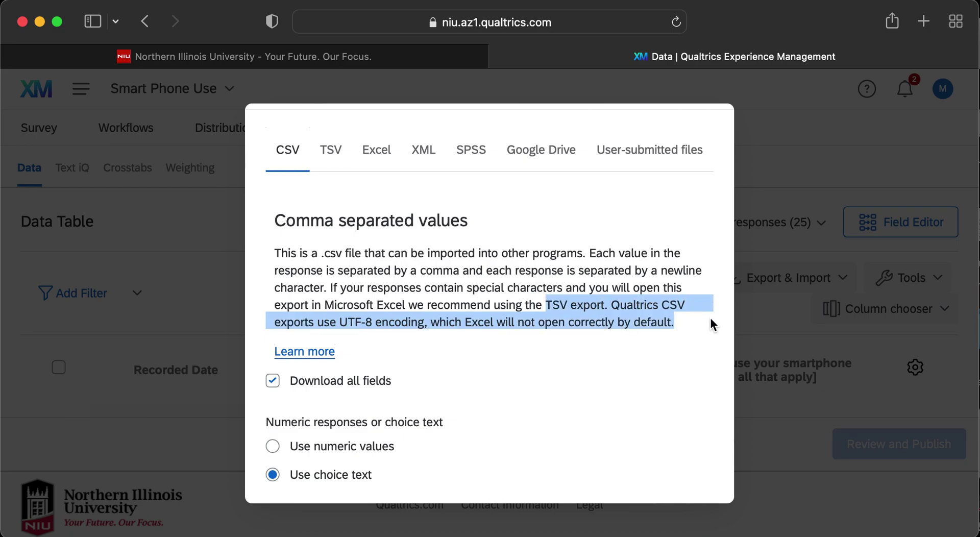
- Choose TSV as the export format after reviewing the Excel format's advice
{"action": "left_click", "coordinate": [334, 150]}
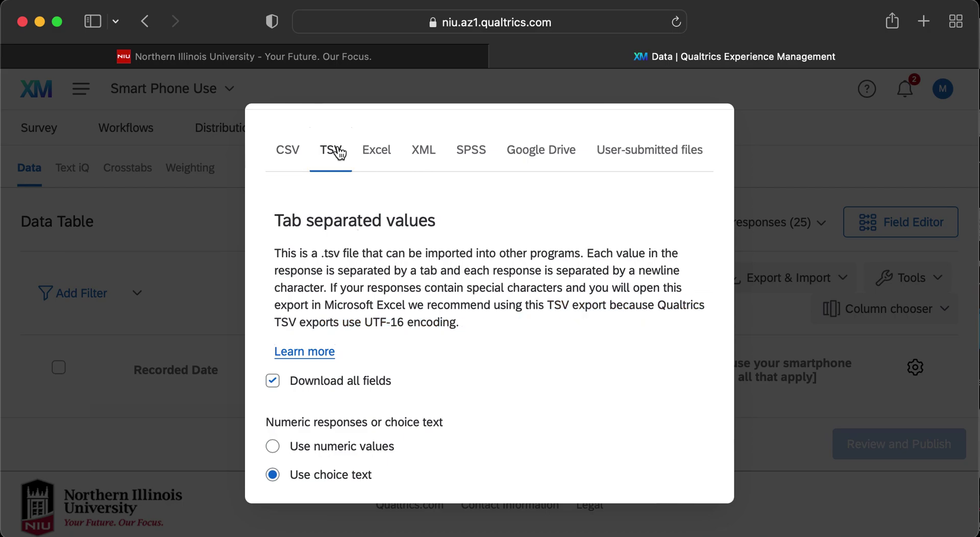
{"action": "left_click", "coordinate": [381, 156]}
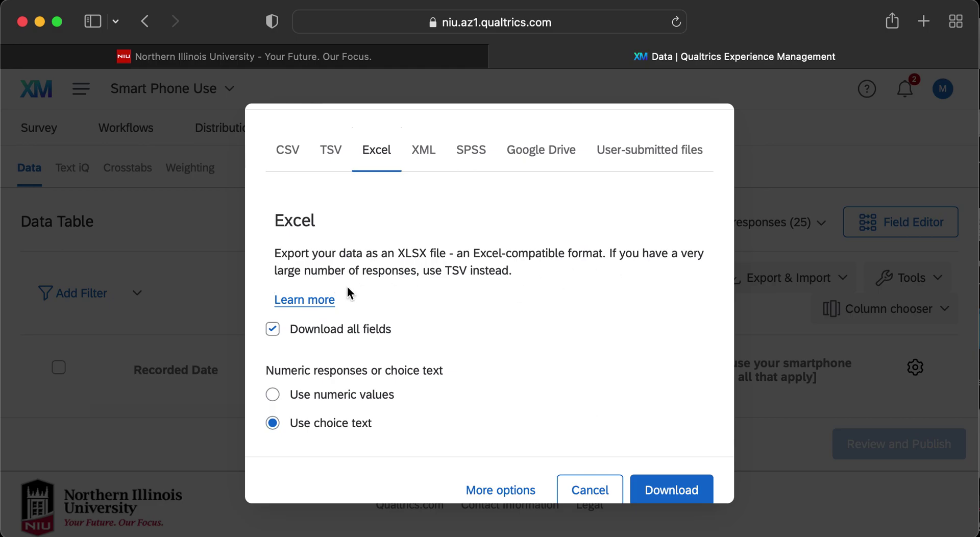
{"action": "left_click_drag", "start_coordinate": [611, 257], "coordinate": [515, 281]}
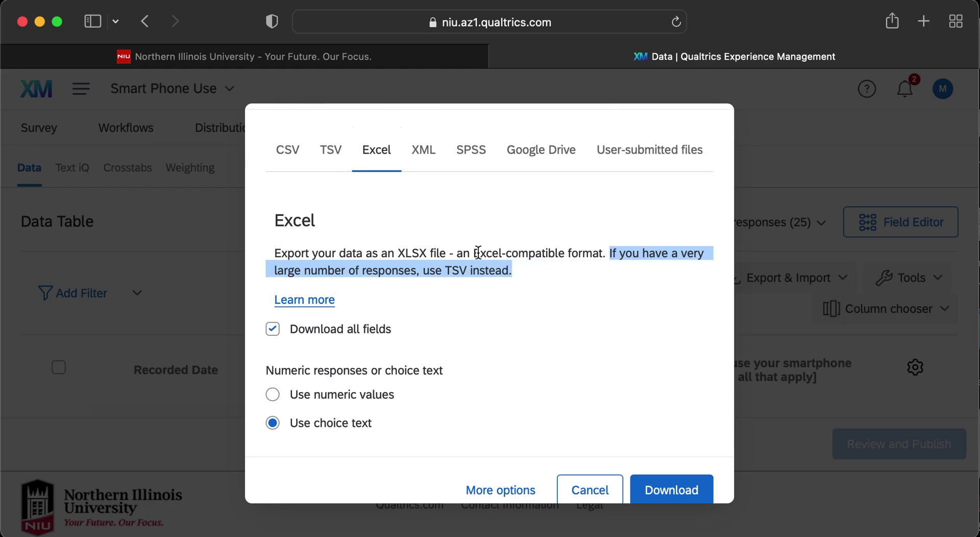
{"action": "left_click", "coordinate": [333, 153]}
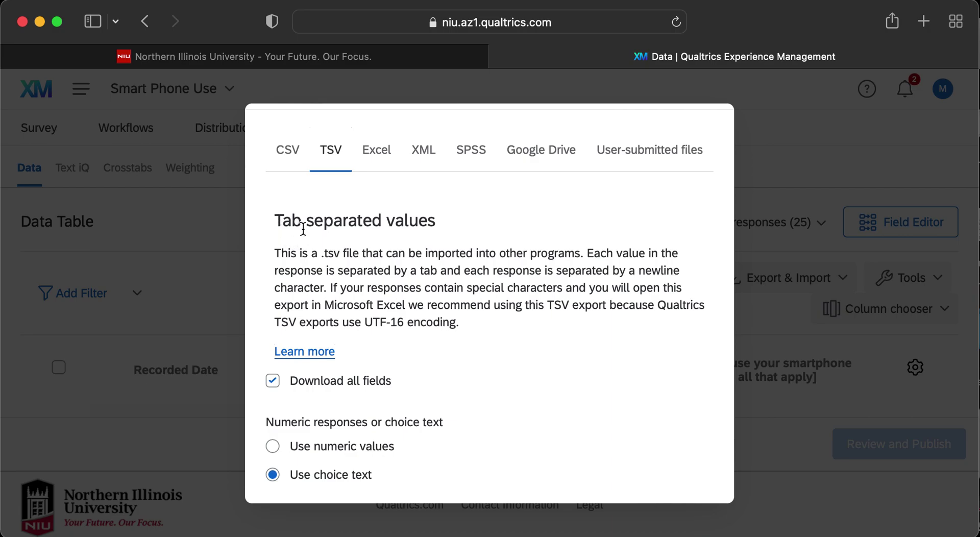
{"action": "scroll", "coordinate": [504, 270], "scroll_direction": "down", "scroll_amount": 3}
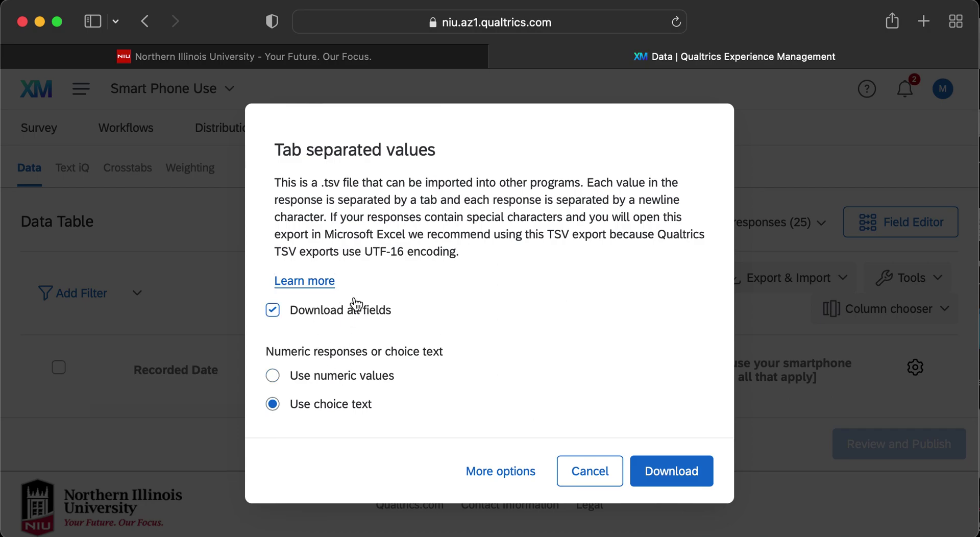
- Open the TSV 'Learn more' help article, then close it to return to Qualtrics
{"action": "left_click", "coordinate": [313, 283]}
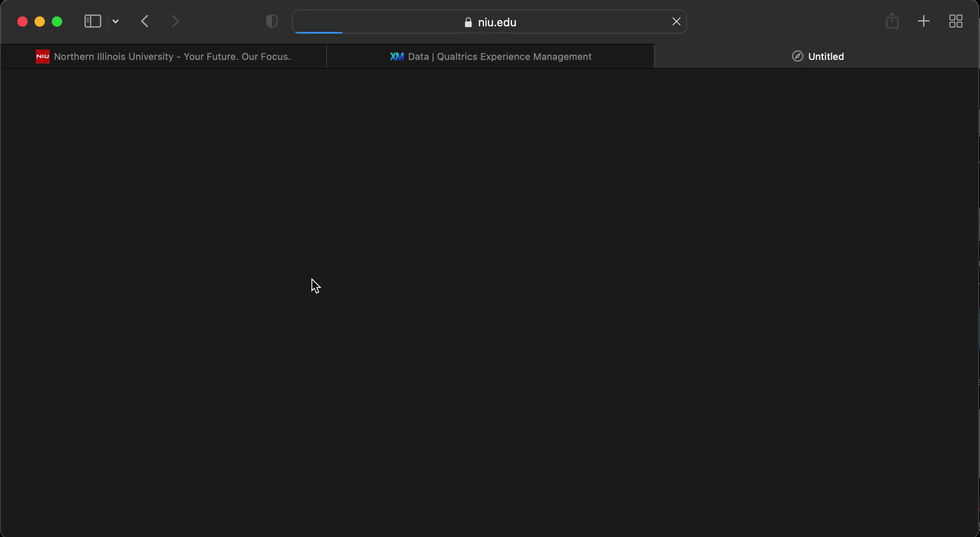
{"action": "left_click", "coordinate": [663, 57]}
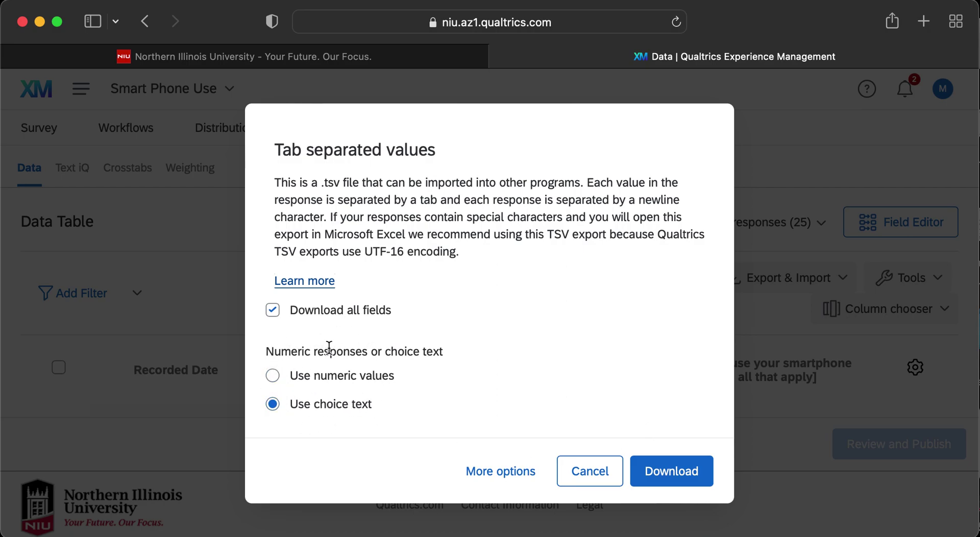
{"action": "left_click", "coordinate": [273, 376]}
{"action": "left_click", "coordinate": [273, 405]}
{"action": "left_click", "coordinate": [273, 377]}
{"action": "left_click", "coordinate": [274, 406]}
- Download the responses as a TSV file and show Safari's downloads list
{"action": "left_click", "coordinate": [689, 473]}
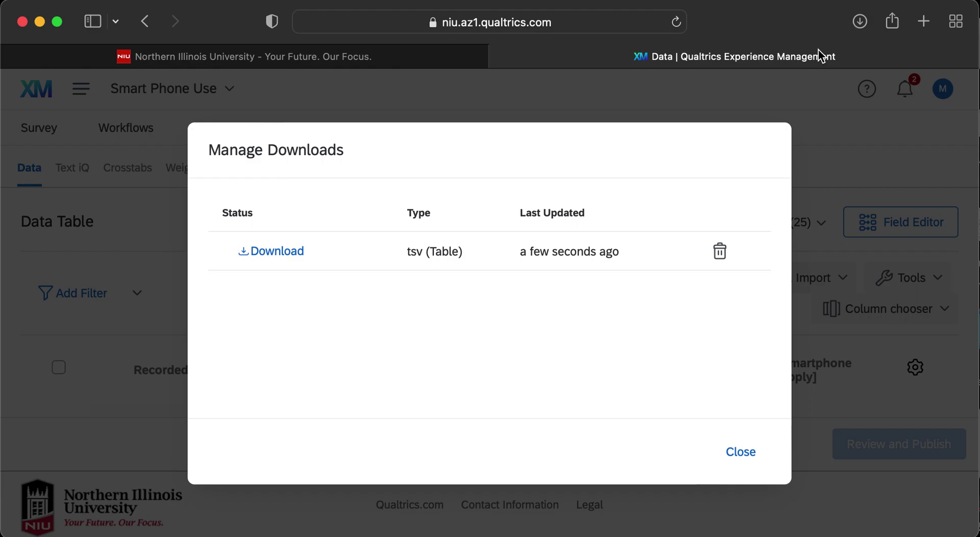
{"action": "left_click", "coordinate": [859, 22]}
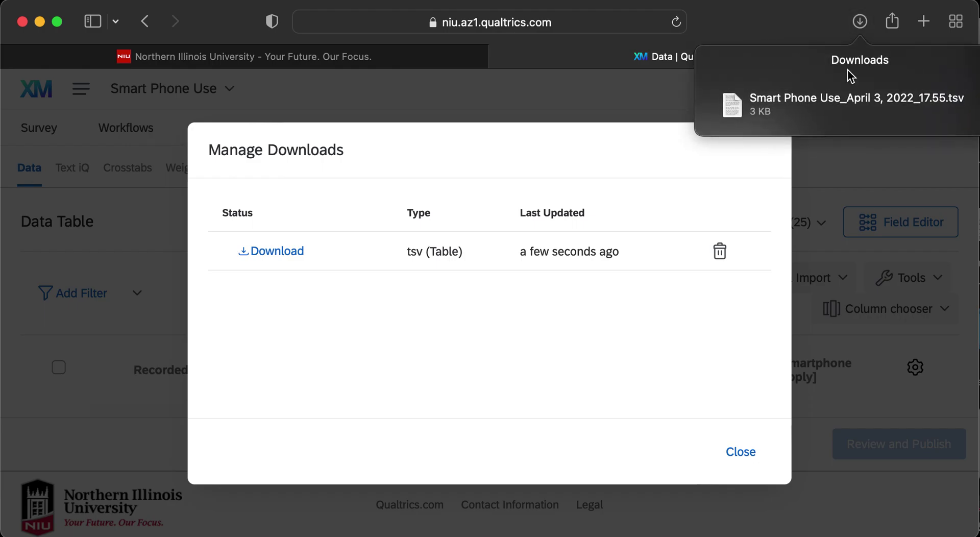
{"action": "double_click", "coordinate": [826, 105]}
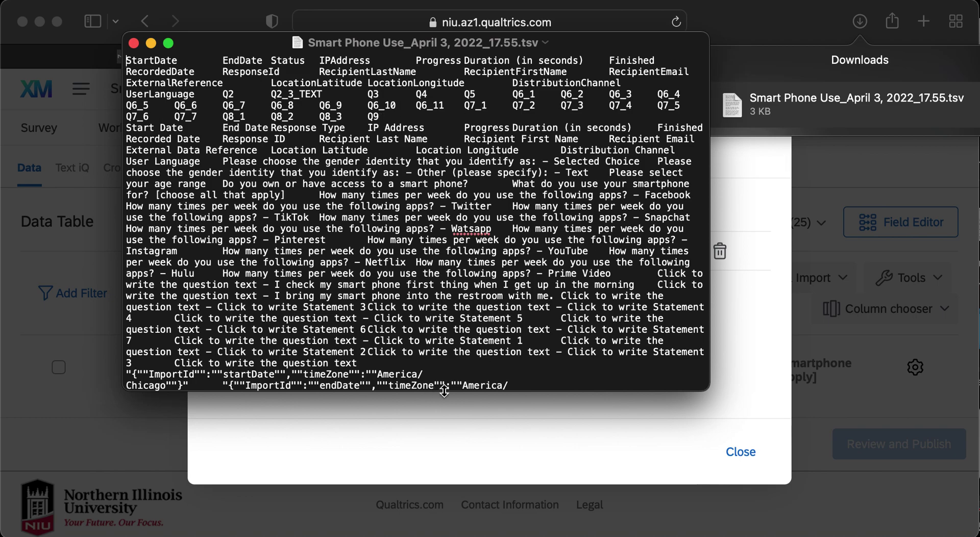
{"action": "left_click", "coordinate": [134, 44]}
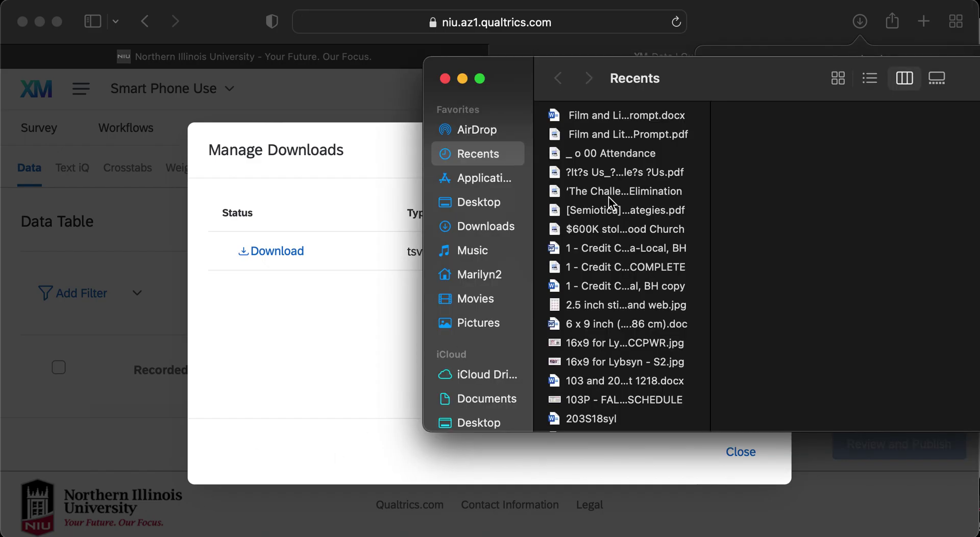
- In Downloads, bring up Open With for the newest Smart Phone Use TSV file
{"action": "left_click", "coordinate": [481, 231]}
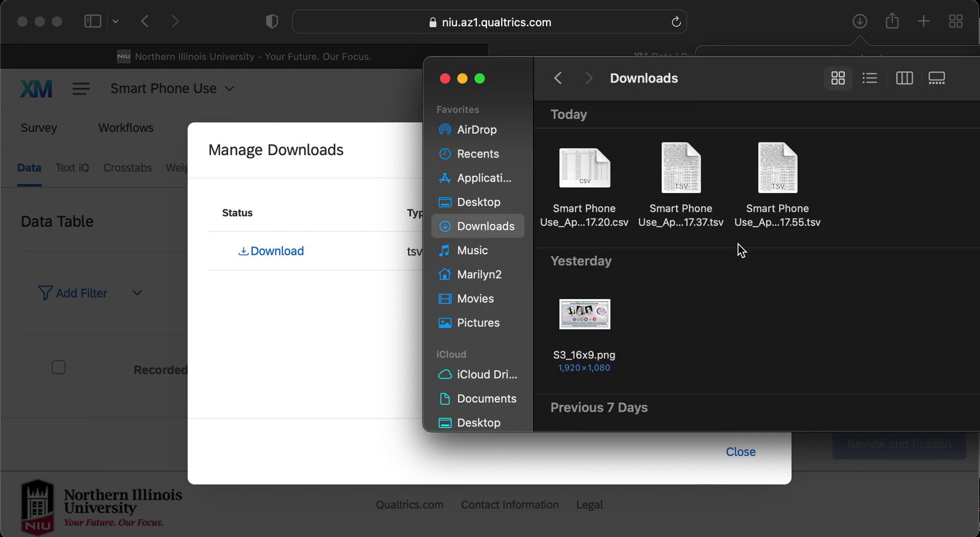
{"action": "right_click", "coordinate": [780, 158]}
{"action": "mouse_move", "coordinate": [816, 190]}
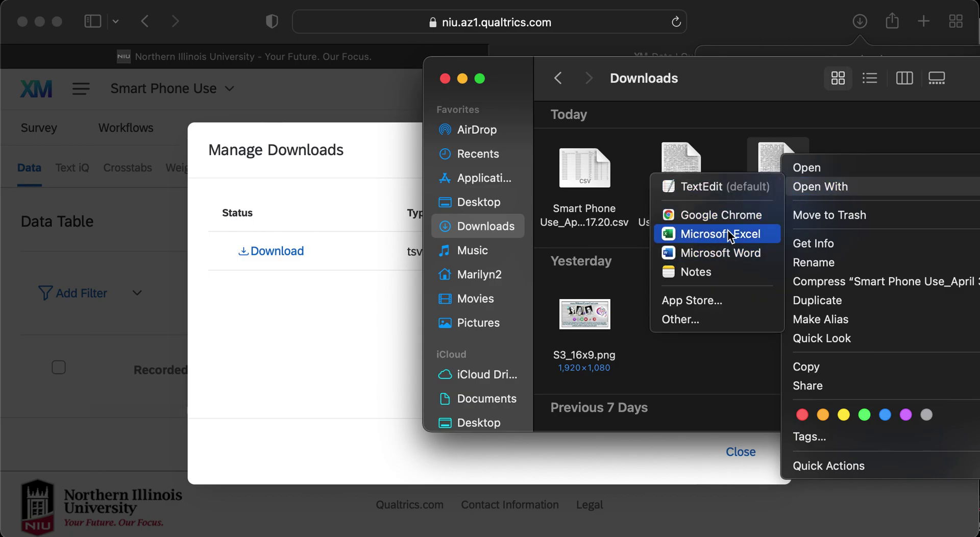
- Open the TSV in Microsoft Excel and inspect the Q6_1 answer in cell W6
{"action": "left_click", "coordinate": [697, 233]}
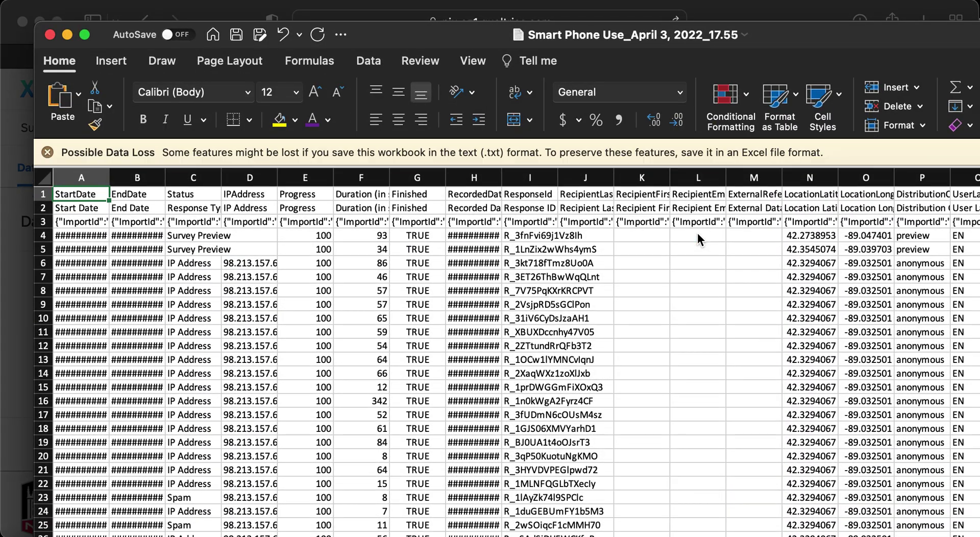
{"action": "scroll", "coordinate": [693, 307], "scroll_direction": "right", "scroll_amount": 20}
{"action": "scroll", "coordinate": [644, 351], "scroll_direction": "down", "scroll_amount": 3}
{"action": "scroll", "coordinate": [644, 351], "scroll_direction": "right", "scroll_amount": 5}
{"action": "scroll", "coordinate": [644, 352], "scroll_direction": "left", "scroll_amount": 5}
{"action": "scroll", "coordinate": [644, 351], "scroll_direction": "up", "scroll_amount": 5}
{"action": "scroll", "coordinate": [644, 351], "scroll_direction": "down", "scroll_amount": 2}
{"action": "scroll", "coordinate": [644, 351], "scroll_direction": "up", "scroll_amount": 5}
{"action": "scroll", "coordinate": [644, 351], "scroll_direction": "left", "scroll_amount": 2}
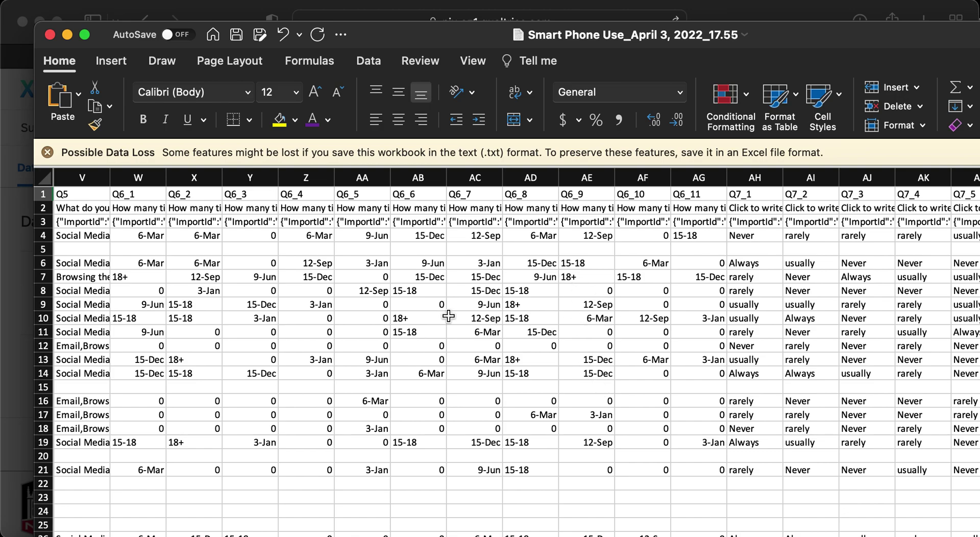
{"action": "left_click", "coordinate": [143, 263]}
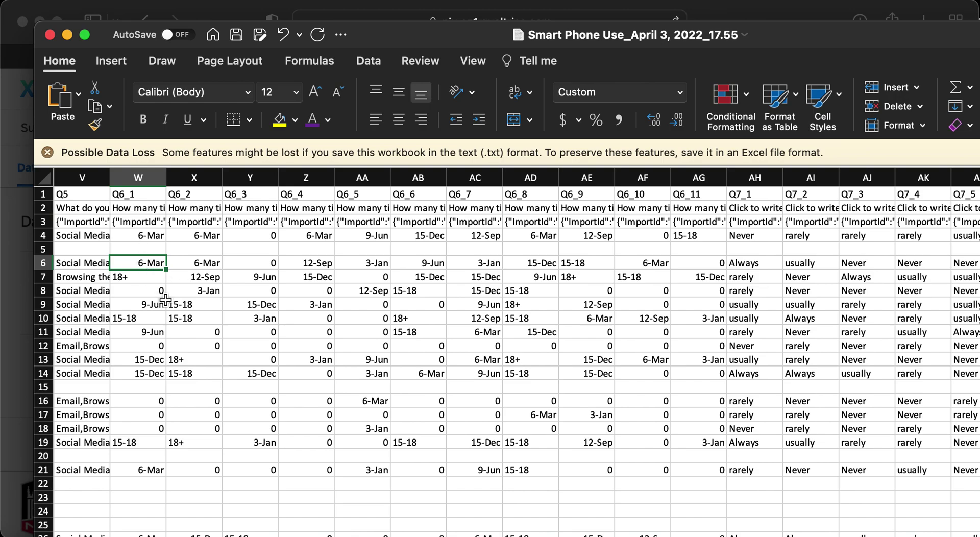
{"action": "key", "text": "super+c"}
{"action": "mouse_move", "coordinate": [131, 234]}
{"action": "left_mouse_down"}
{"action": "mouse_move", "coordinate": [138, 288]}
{"action": "mouse_move", "coordinate": [367, 401]}
{"action": "left_mouse_up"}
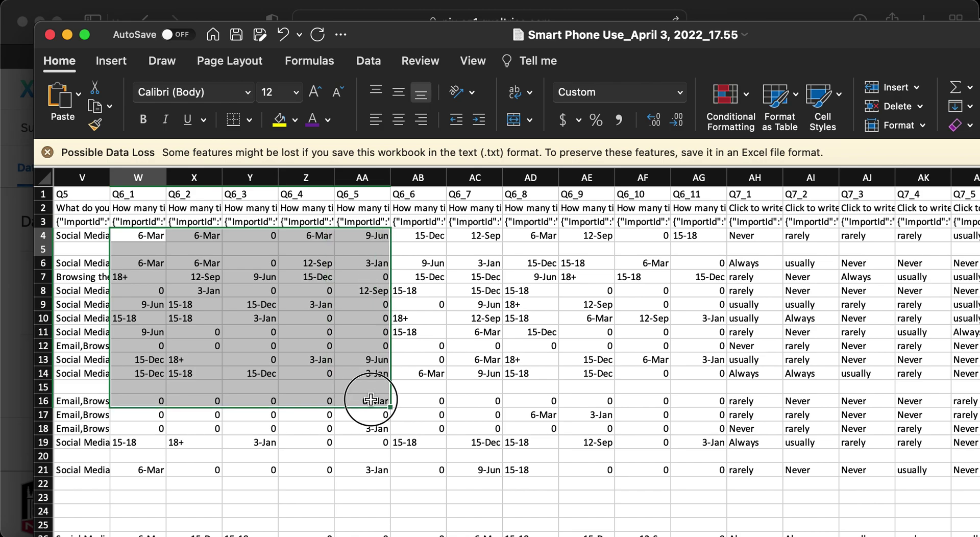
{"action": "left_click", "coordinate": [146, 249]}
{"action": "left_click", "coordinate": [143, 234]}
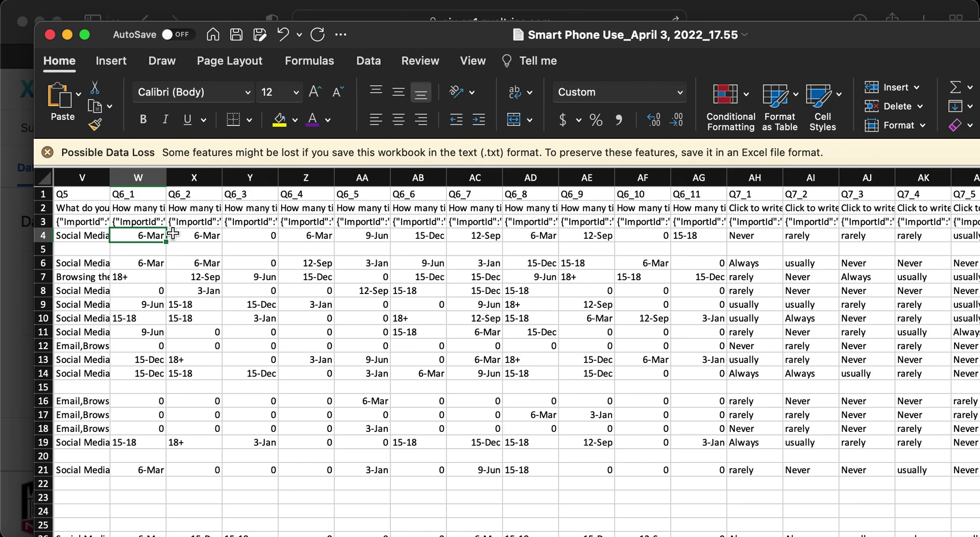
{"action": "scroll", "coordinate": [238, 305], "scroll_direction": "left", "scroll_amount": 3}
{"action": "scroll", "coordinate": [239, 305], "scroll_direction": "right", "scroll_amount": 3}
{"action": "scroll", "coordinate": [238, 305], "scroll_direction": "down", "scroll_amount": 2}
{"action": "scroll", "coordinate": [239, 304], "scroll_direction": "up", "scroll_amount": 2}
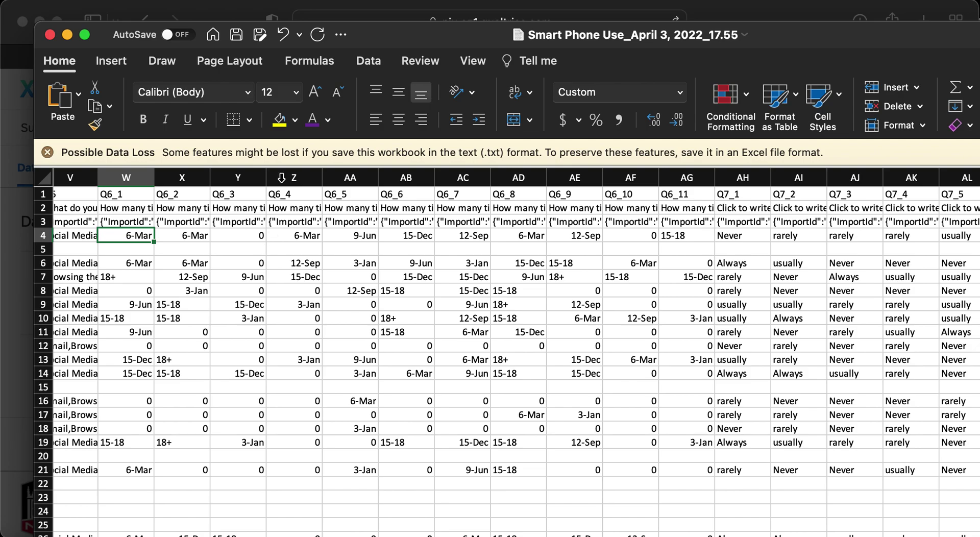
{"action": "scroll", "coordinate": [451, 335], "scroll_direction": "left", "scroll_amount": 2}
{"action": "scroll", "coordinate": [451, 336], "scroll_direction": "right", "scroll_amount": 1}
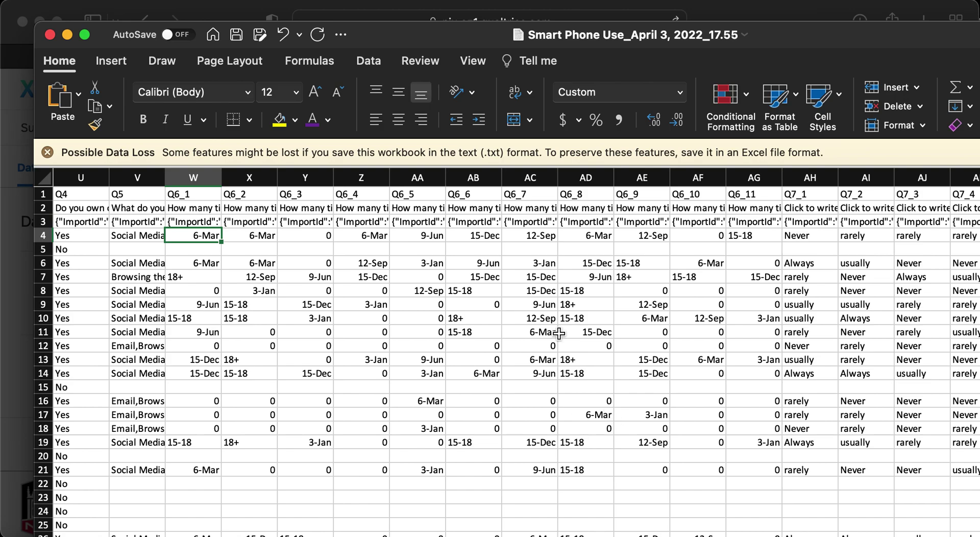
{"action": "left_click", "coordinate": [782, 13]}
- Close the Manage Downloads dialog
{"action": "left_click", "coordinate": [740, 452]}
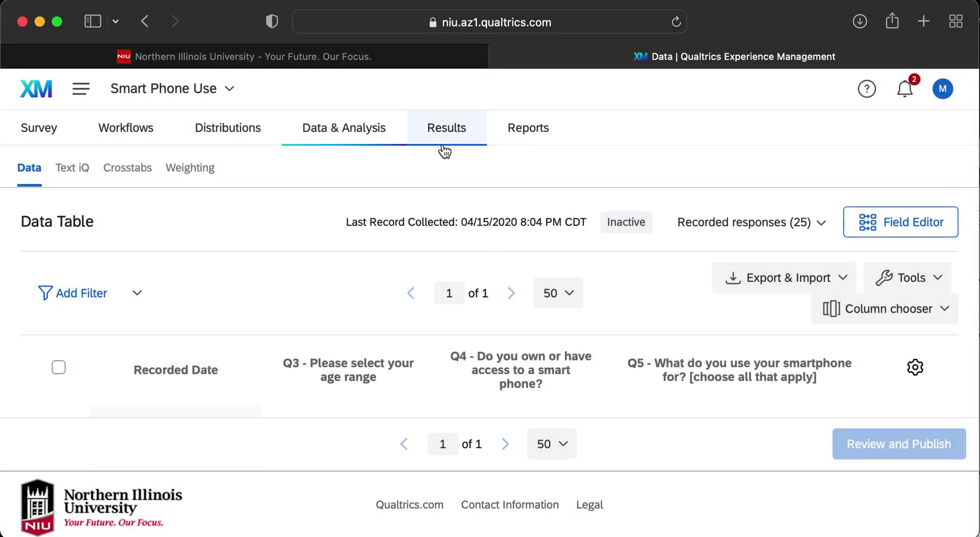